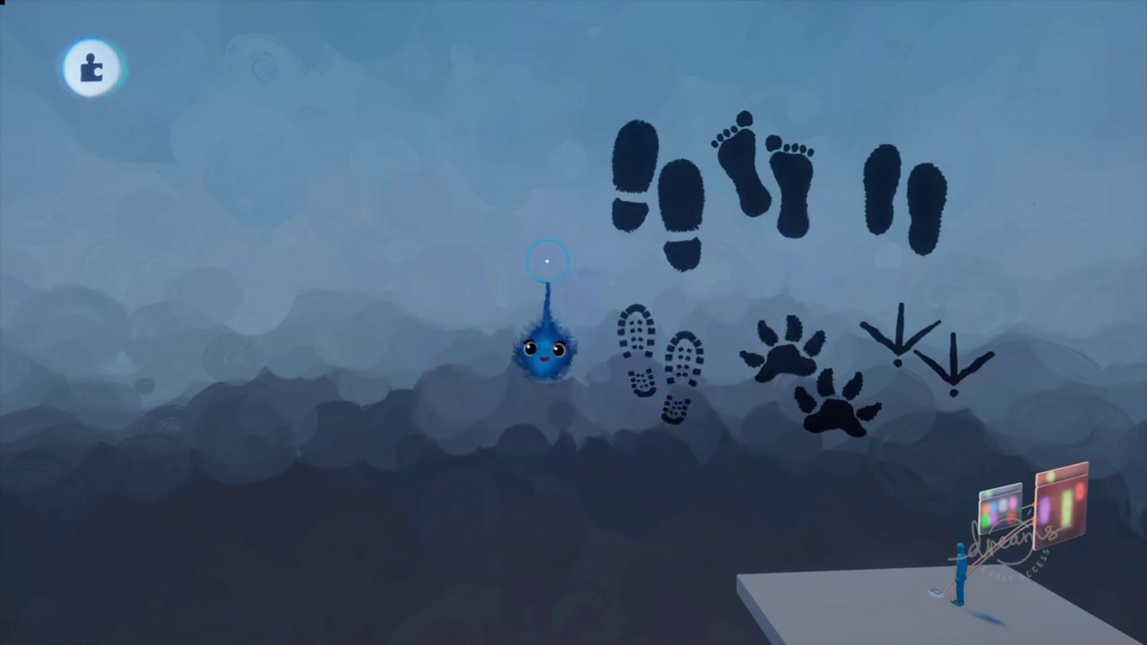
key(Tab)
click(381, 140)
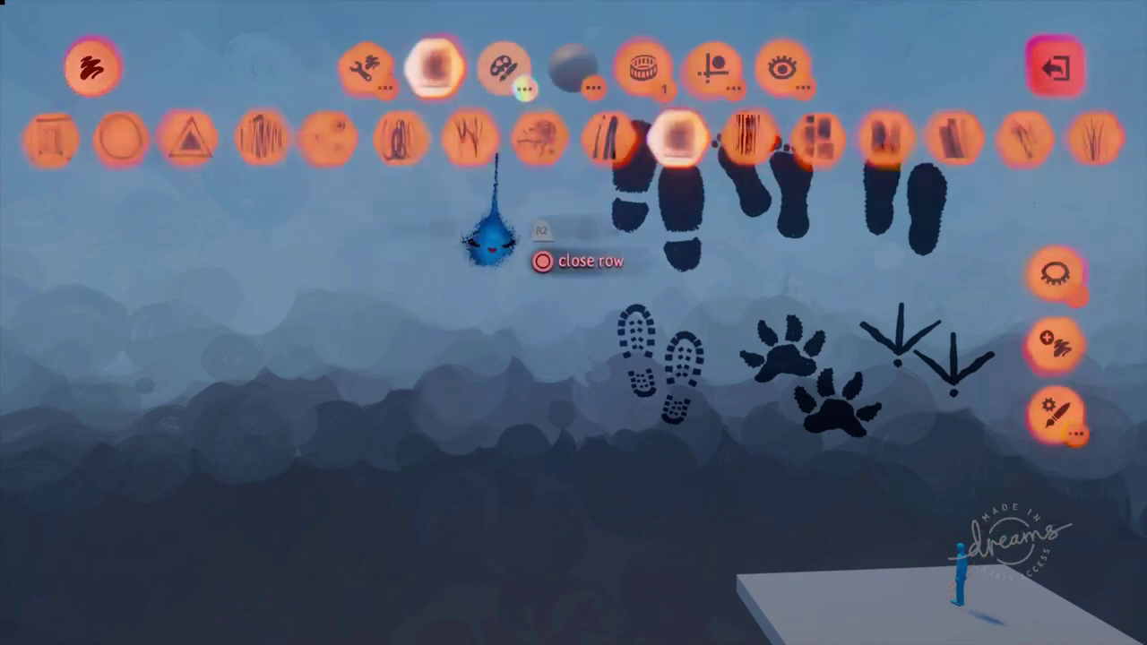
click(716, 70)
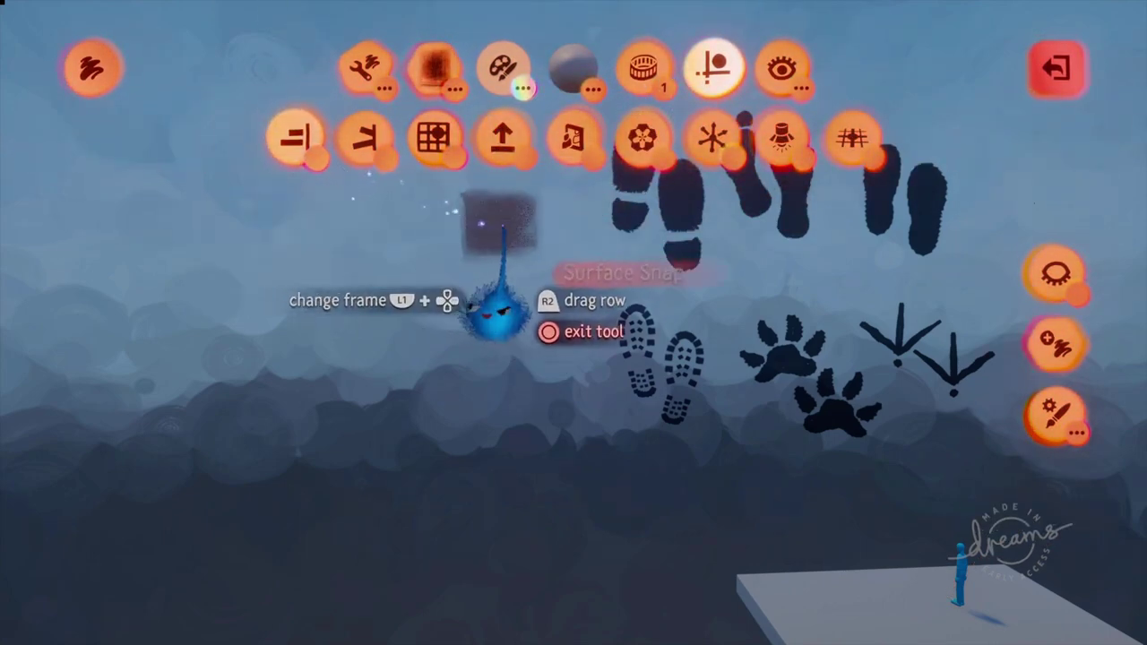
key(Escape)
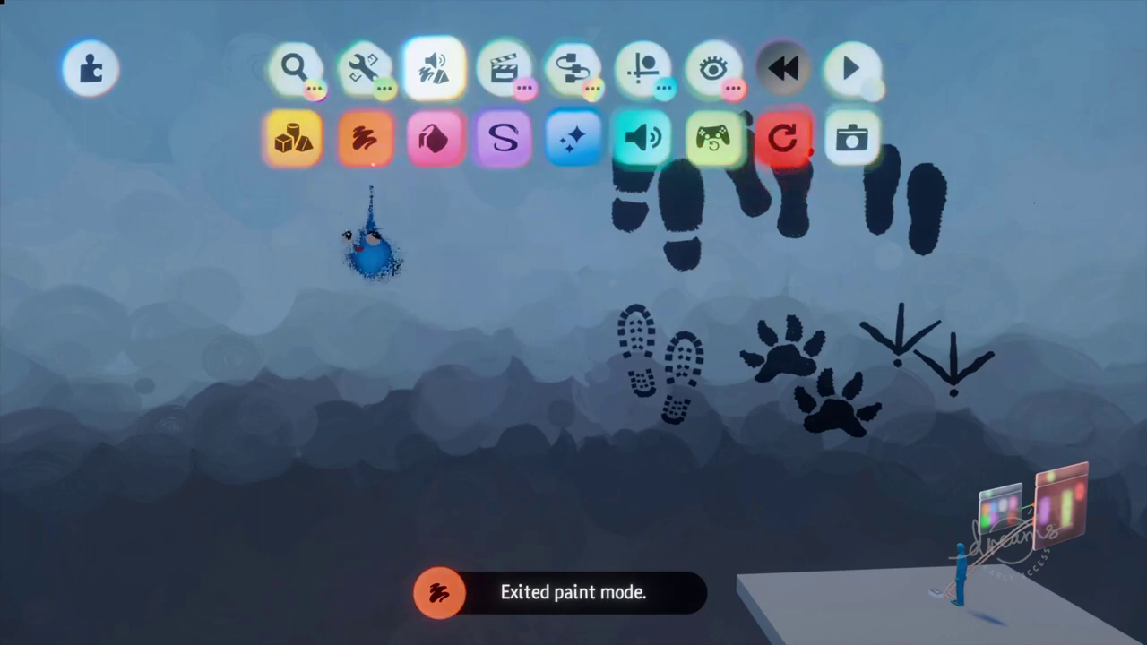
Step: Smear trial paint strokes freely in empty space near the platform, undo them and leave paint mode
click(369, 140)
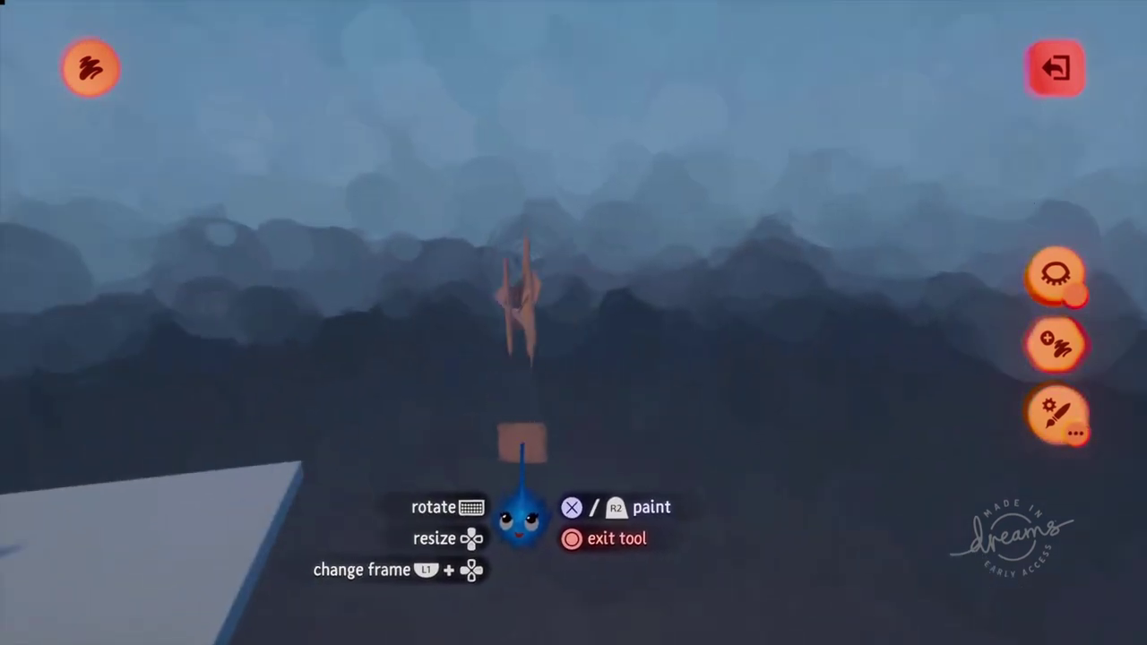
scroll(529, 486, up, 5)
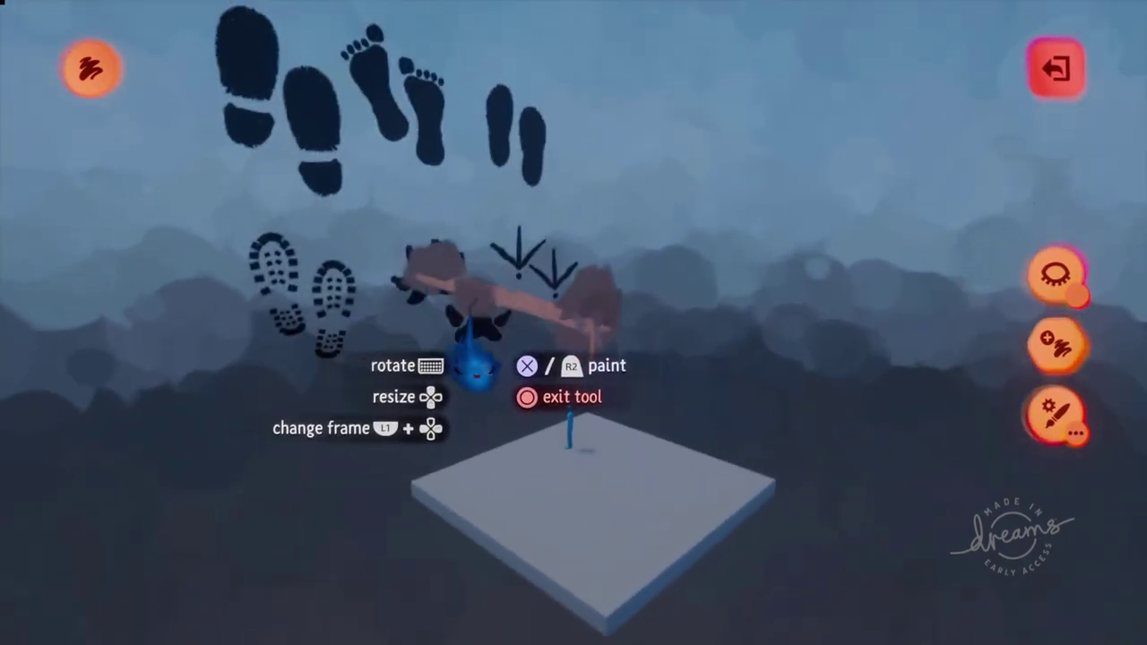
middle_drag(513, 434, 558, 444)
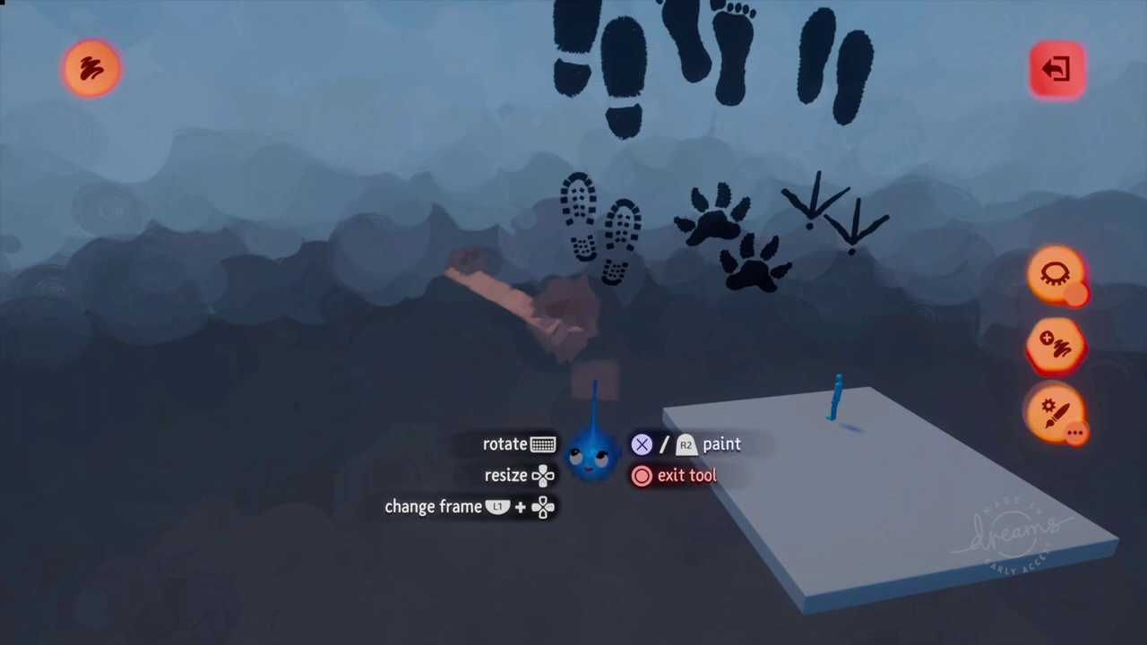
middle_drag(592, 428, 525, 224)
drag(585, 379, 584, 384)
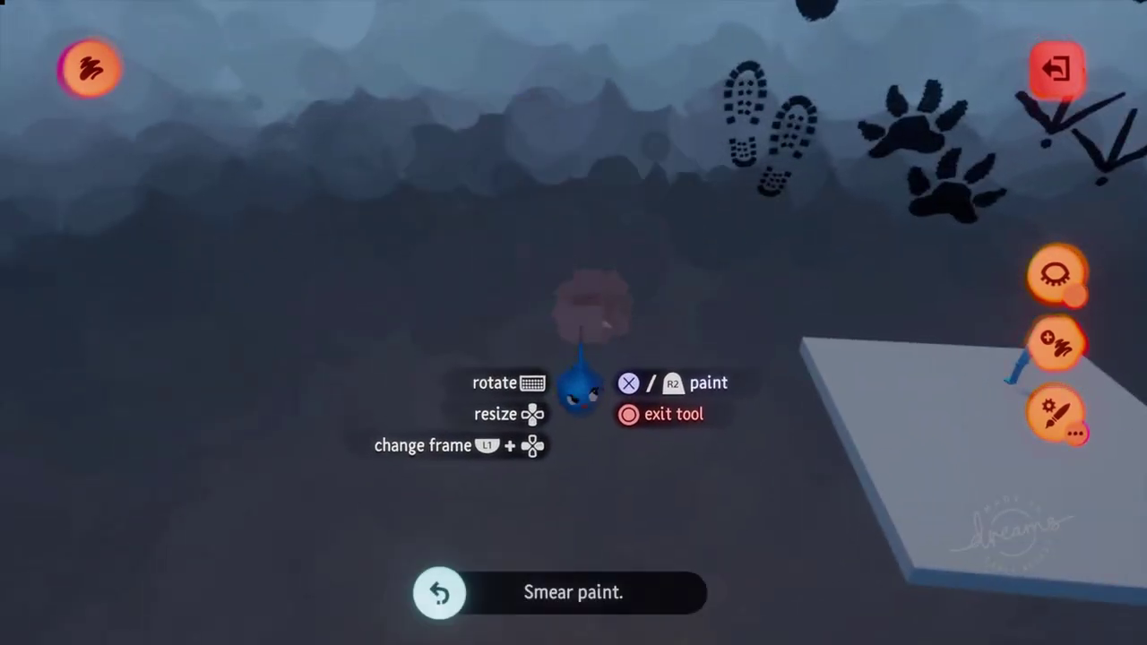
key(Escape)
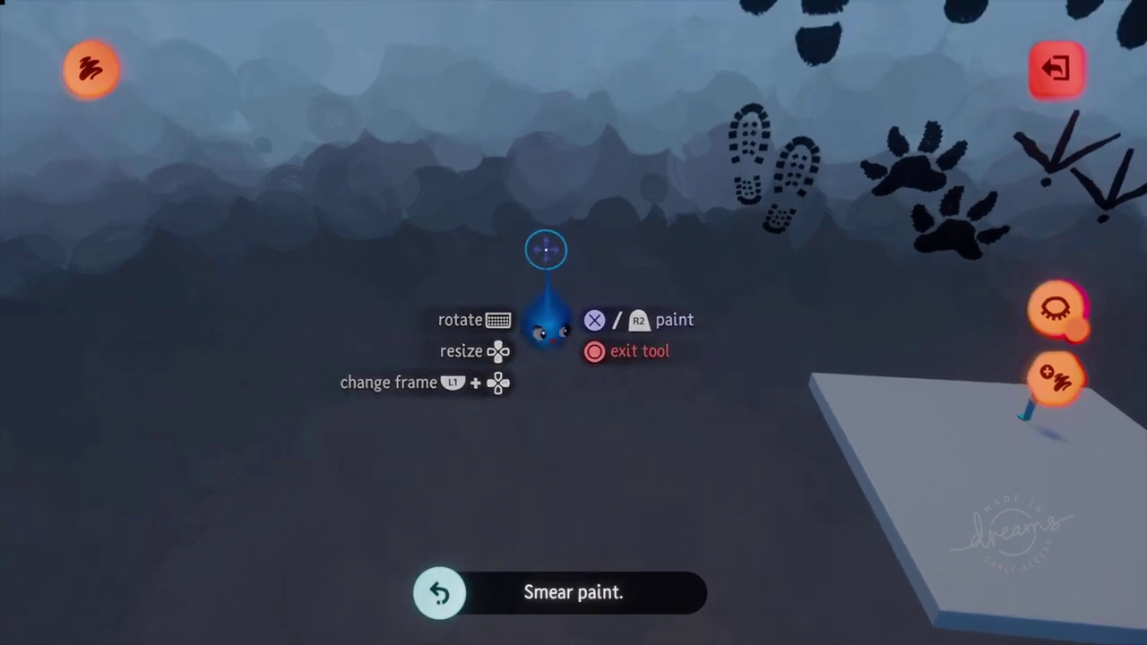
key(Escape)
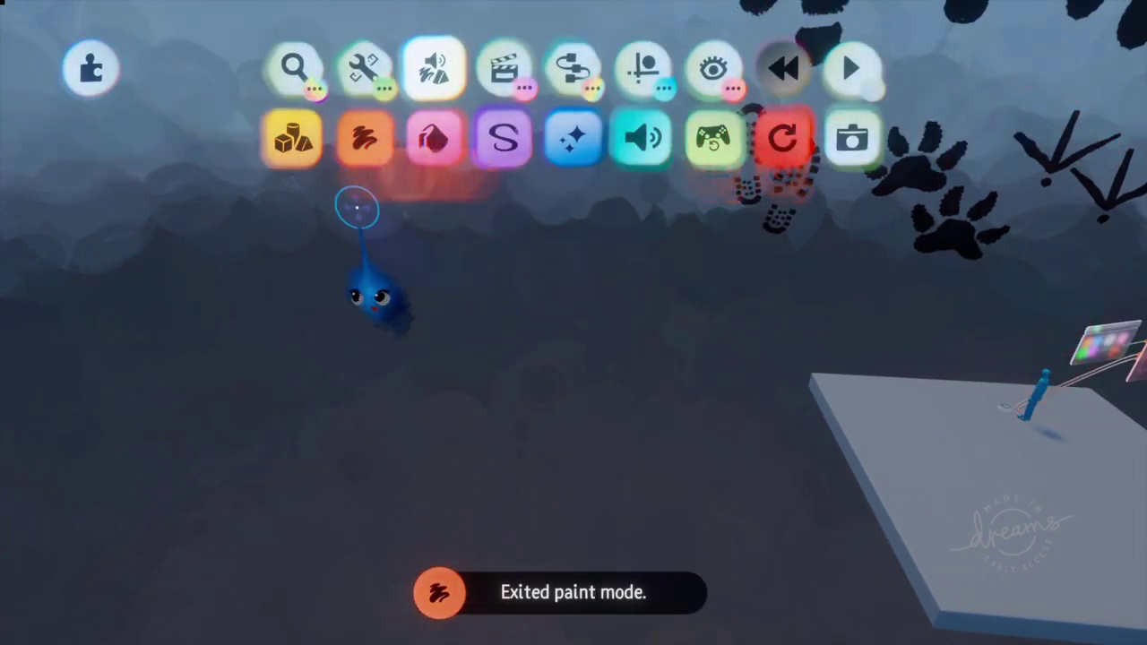
Step: Start a sculpt with the cube shape and stretch it in the shape editor into a tall rectangular block
click(295, 134)
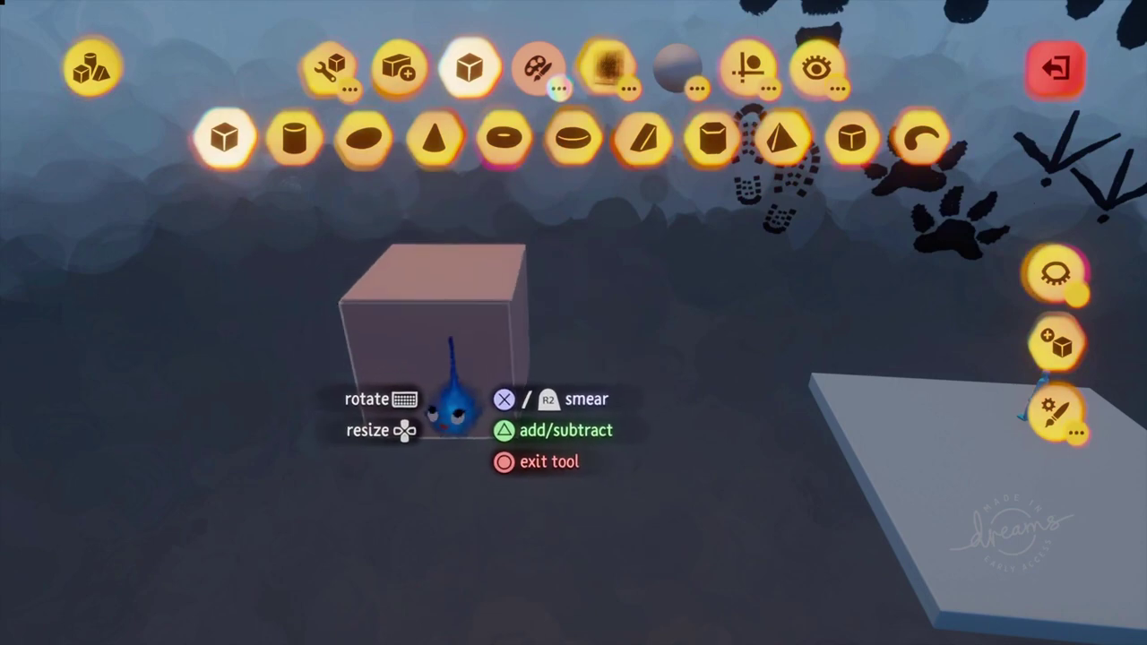
click(440, 422)
drag(500, 334, 900, 315)
drag(627, 278, 619, 49)
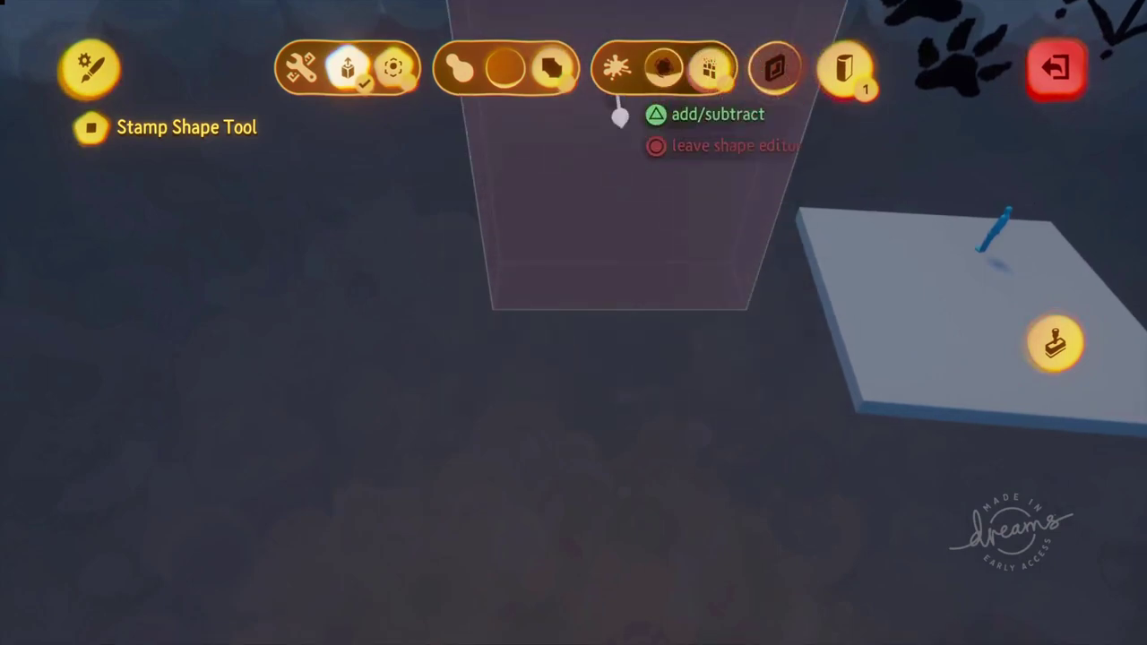
key(Escape)
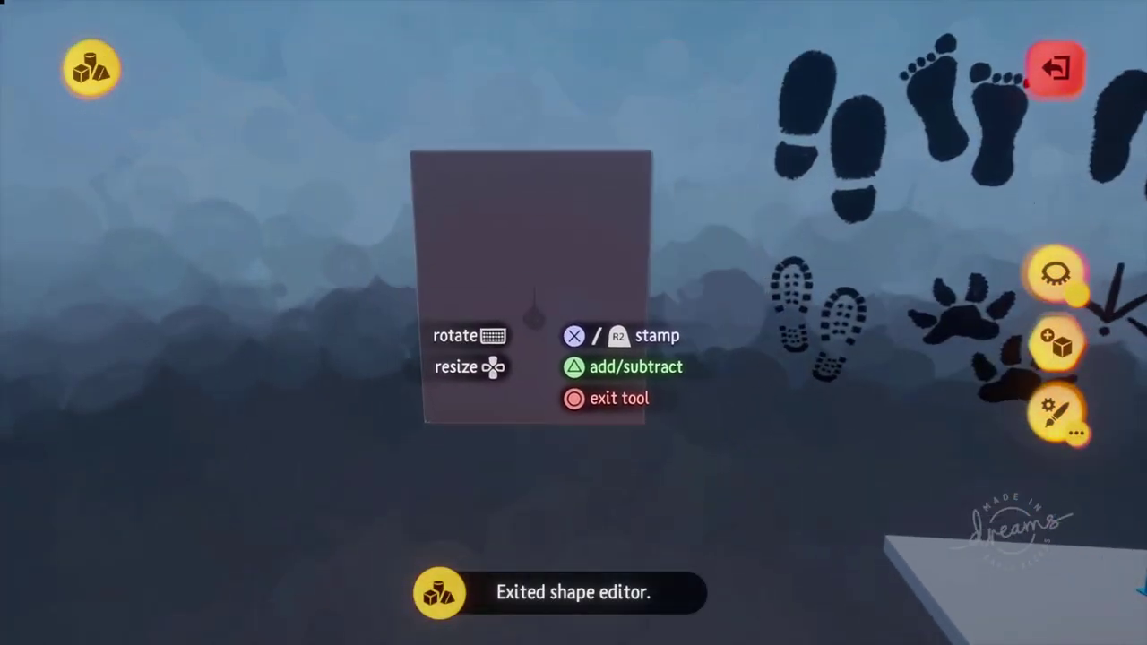
Step: Stamp the stretched block beside the footprints as a painting surface and exit sculpt mode
click(554, 309)
key(Escape)
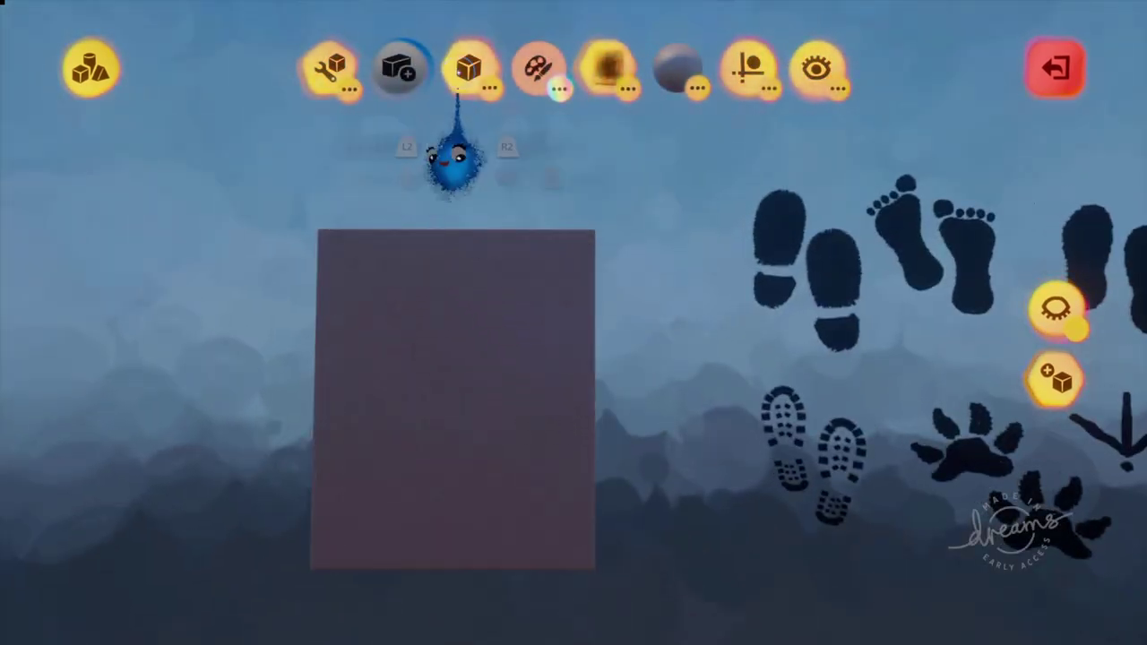
key(Escape)
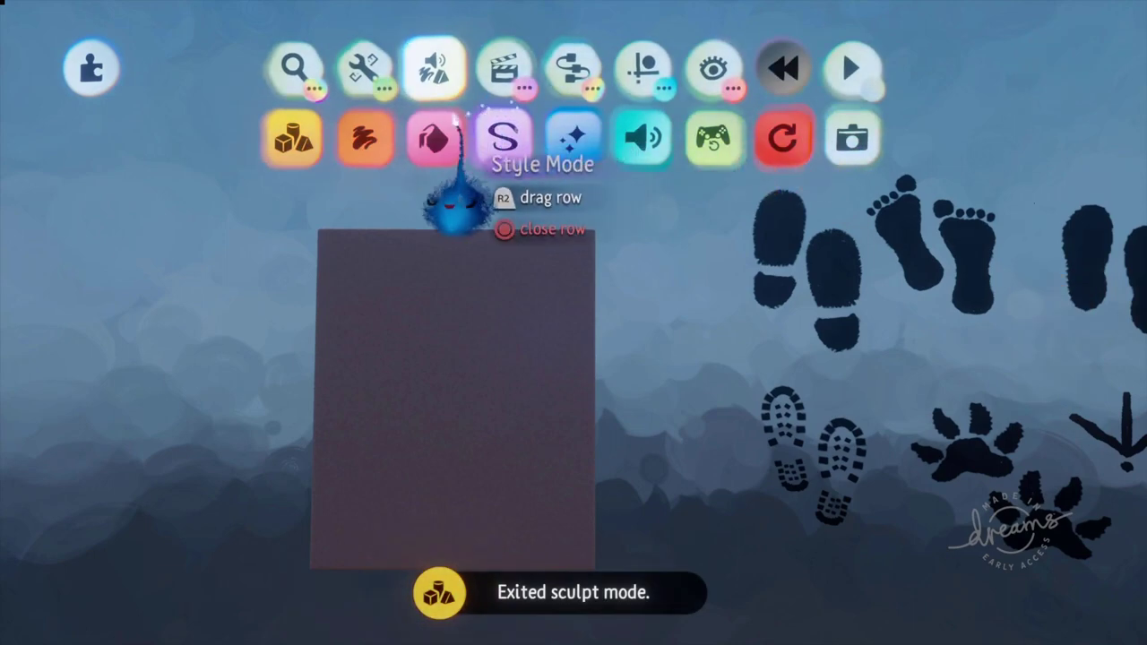
Step: Enter paint mode and set the paint colour to black
click(367, 141)
click(503, 68)
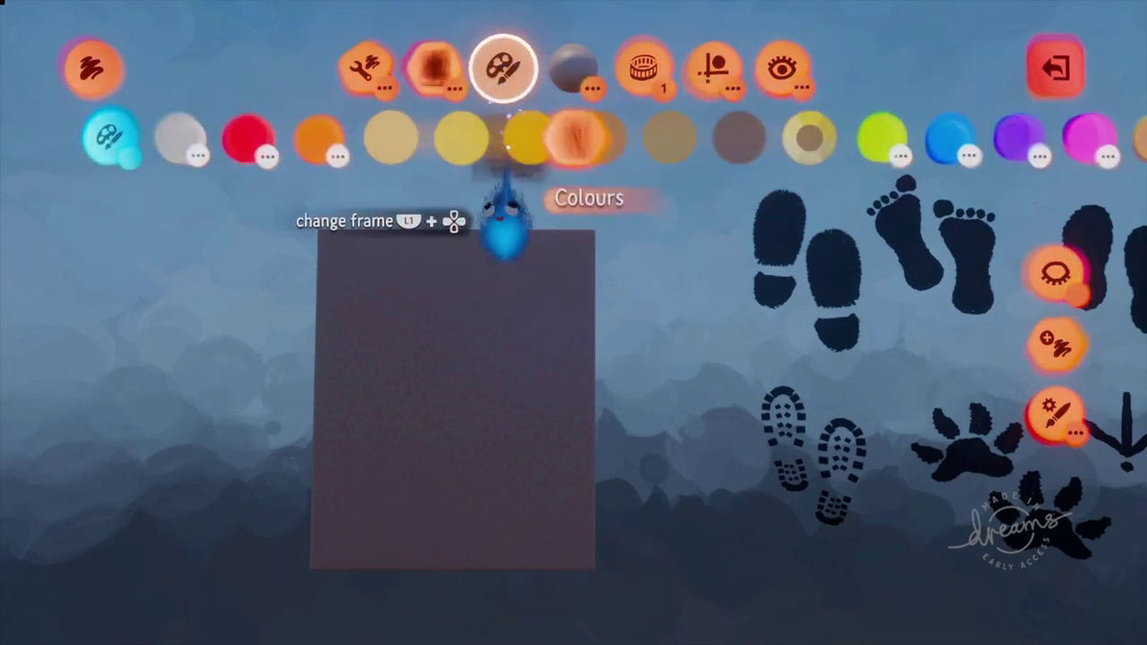
click(190, 137)
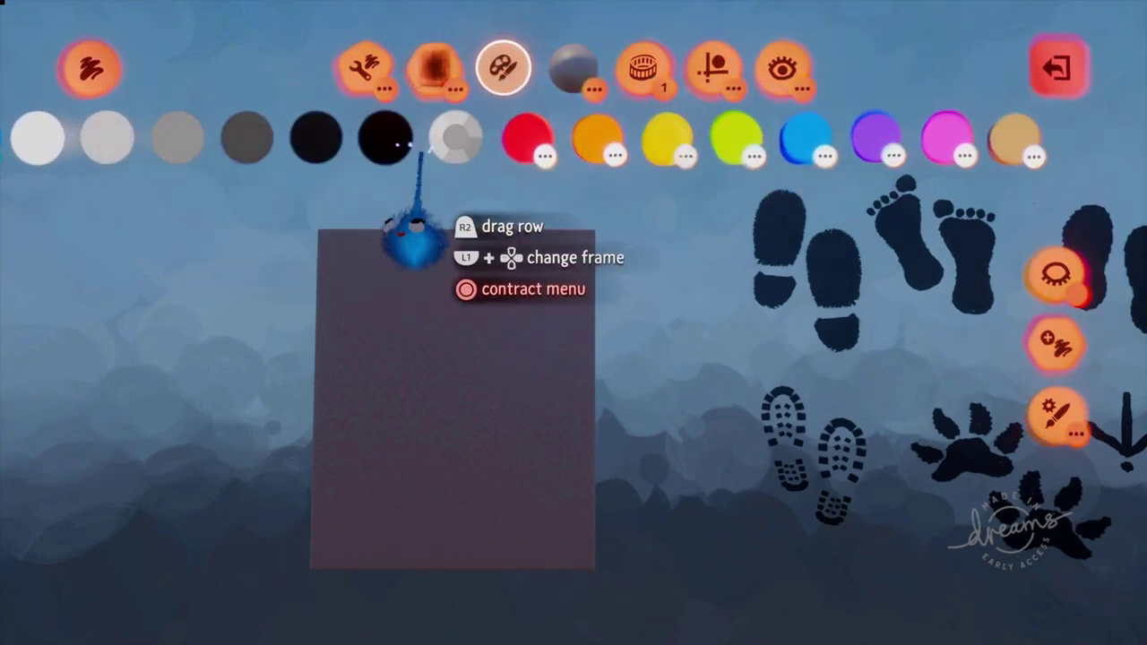
click(393, 143)
Step: Choose the pencil tool and shrink the brush fleck to a fine drawing size
click(365, 71)
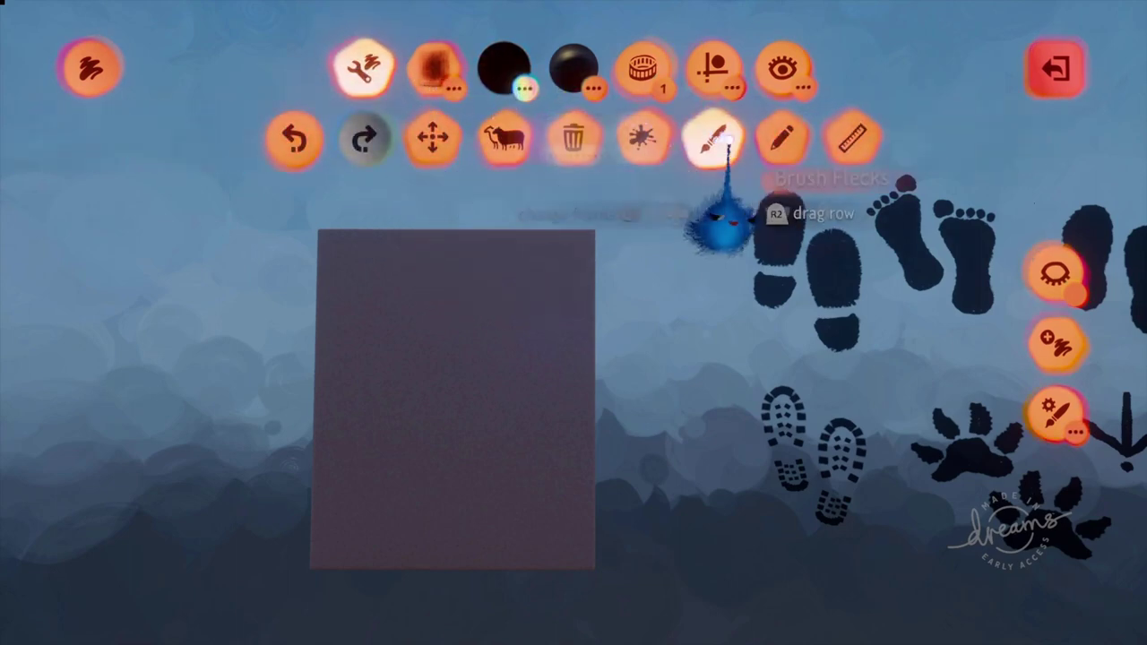
click(777, 136)
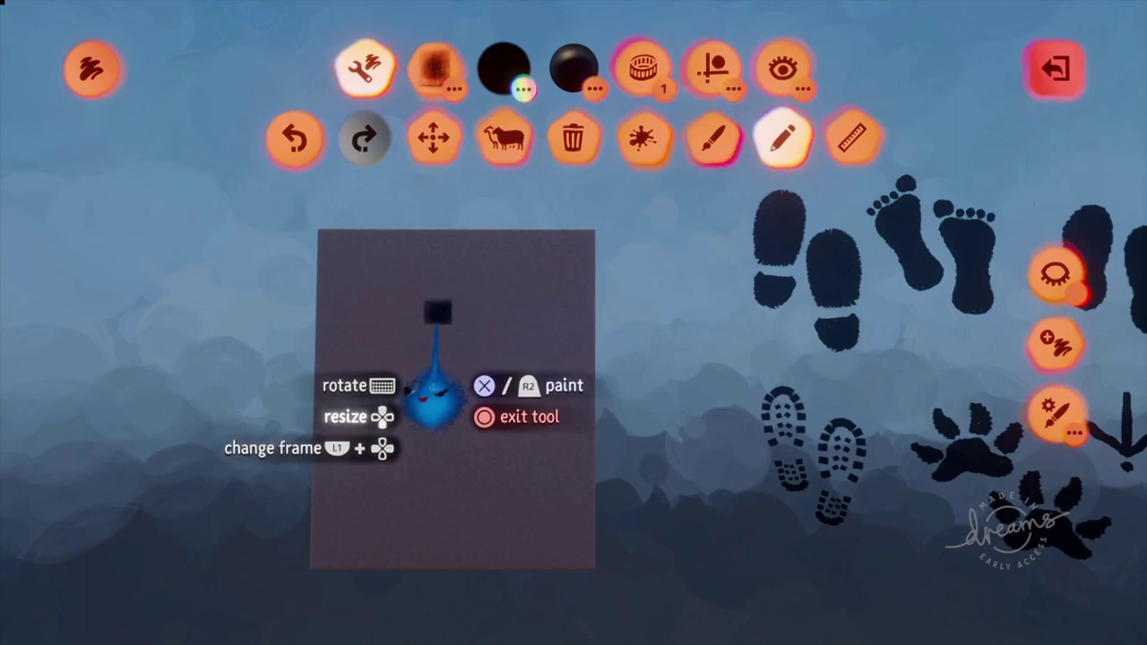
key(Down)
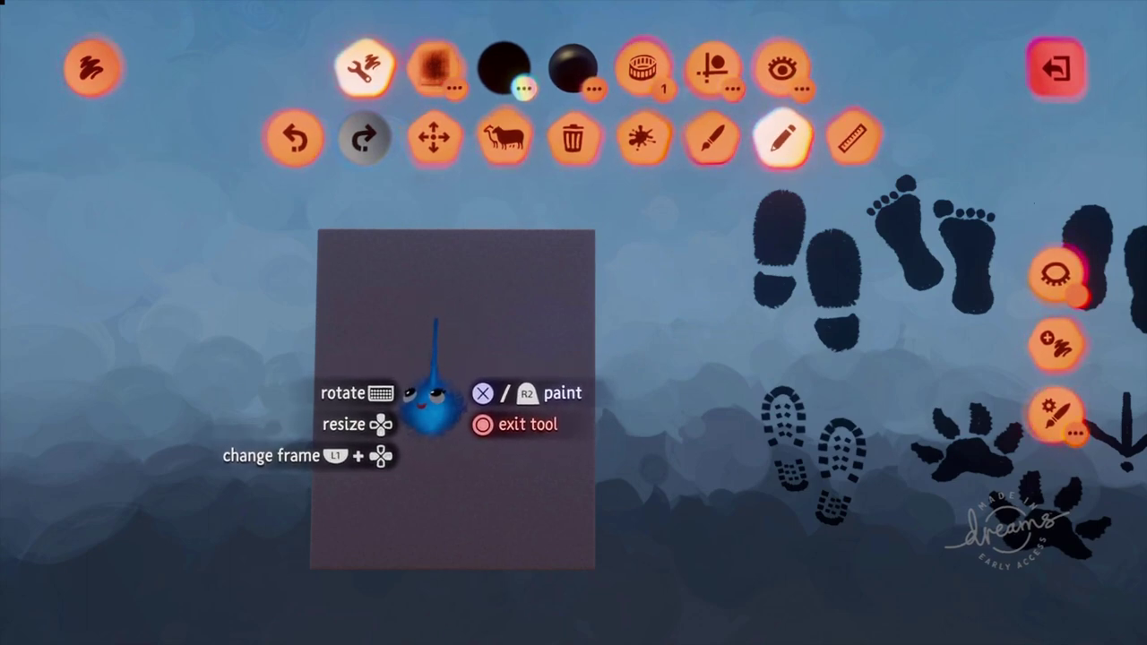
Step: Turn on Surface Snap and draw a black fir tree outline on the front face of the block
click(713, 67)
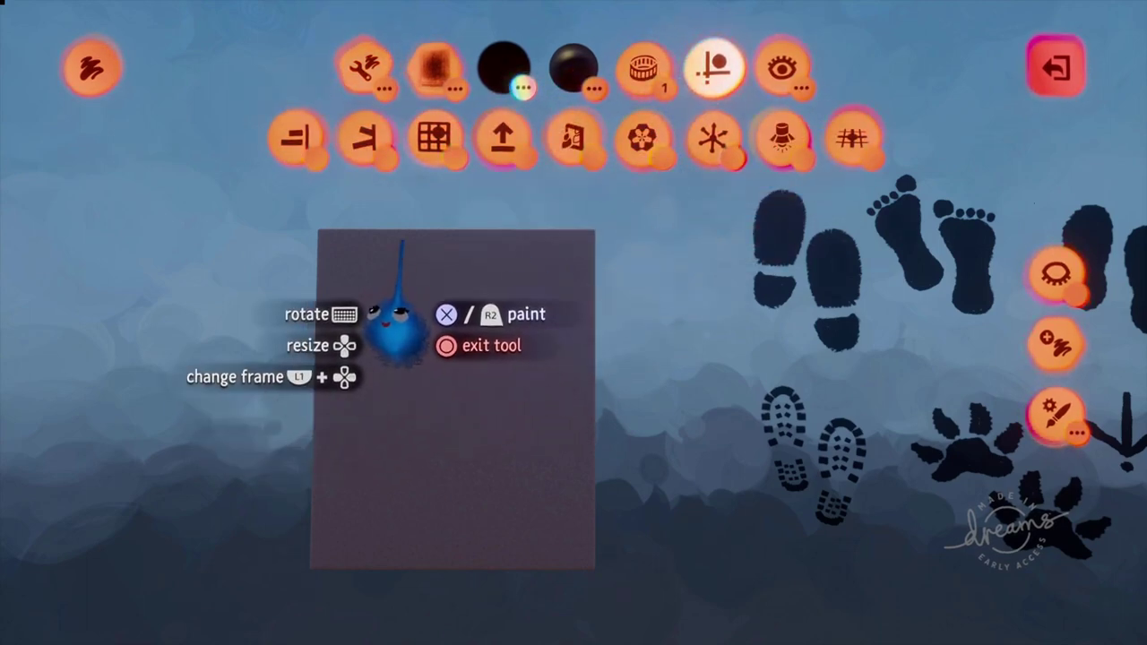
click(288, 137)
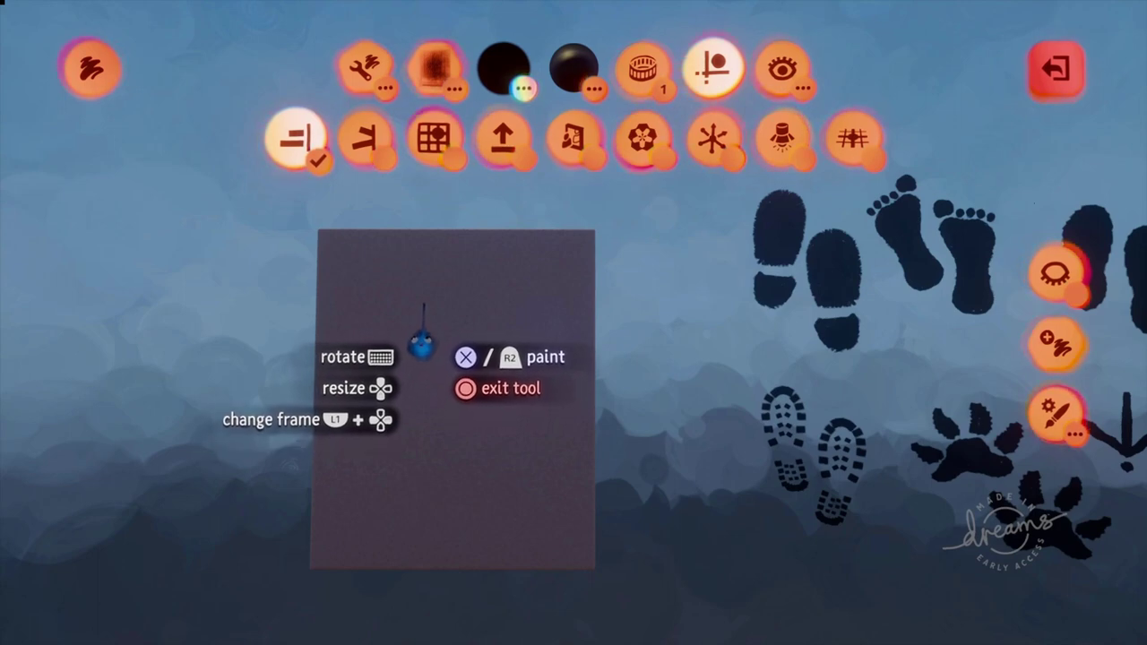
mouse_move(421, 343)
mouse_down()
mouse_move(389, 384)
mouse_move(408, 381)
mouse_move(379, 463)
mouse_move(404, 463)
mouse_move(415, 502)
mouse_move(460, 436)
mouse_move(453, 414)
mouse_move(462, 403)
mouse_up()
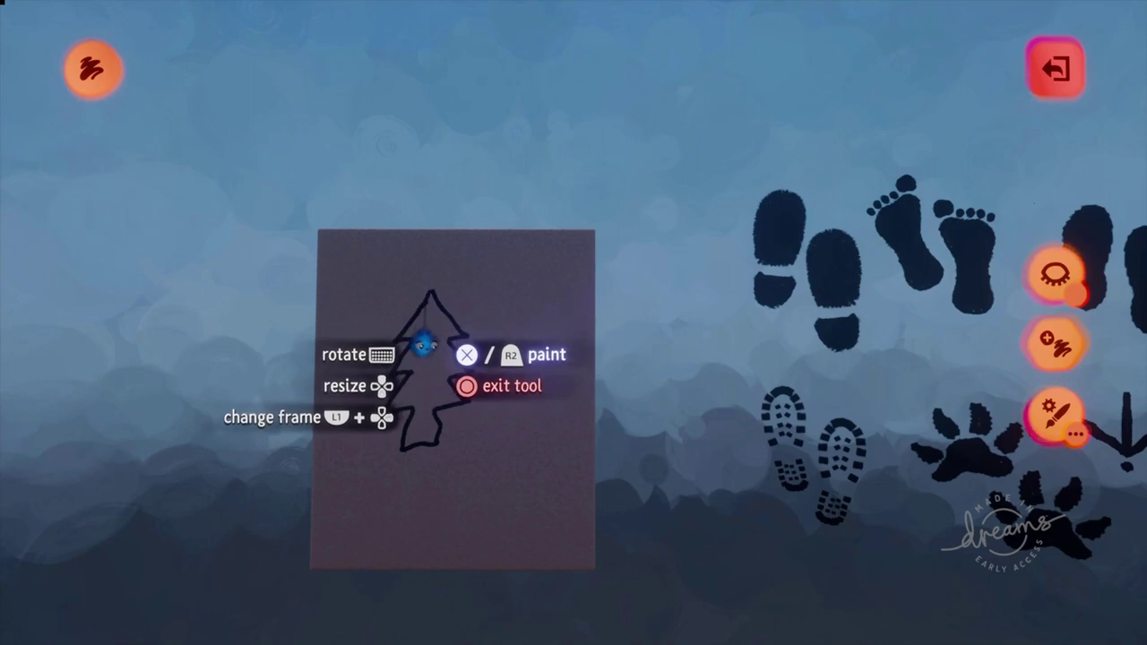
Step: Set the paint colour to a medium green and fill in the foliage inside the tree outline
key(Tab)
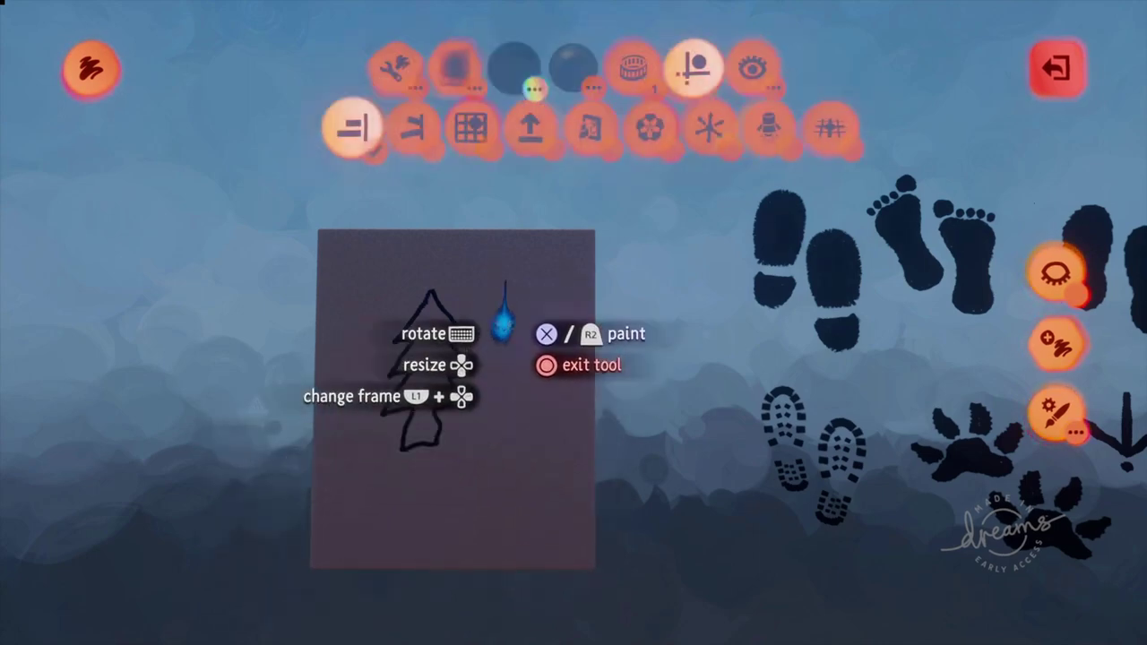
click(533, 88)
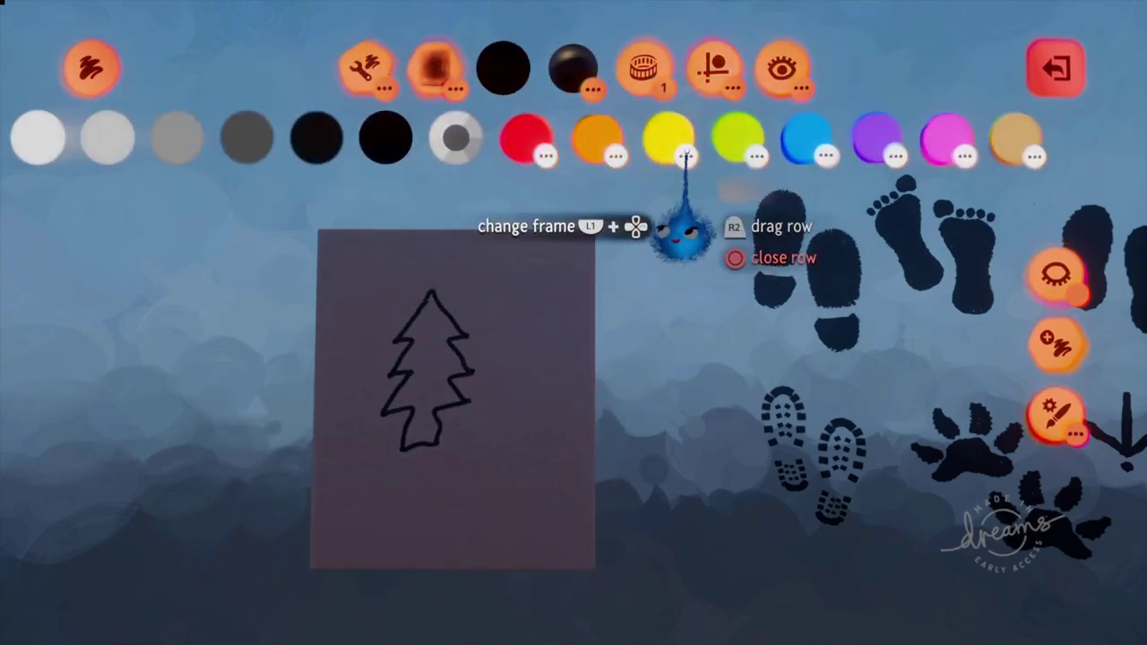
click(717, 145)
click(738, 137)
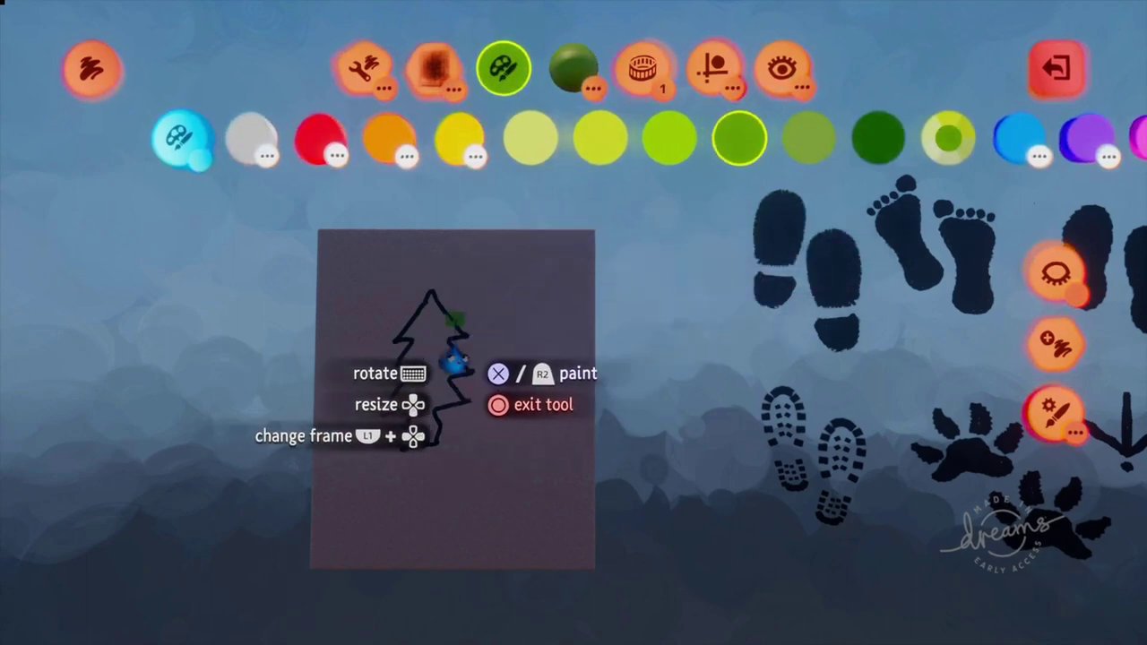
mouse_move(432, 306)
mouse_down()
mouse_move(413, 334)
mouse_move(454, 324)
mouse_move(434, 316)
mouse_up()
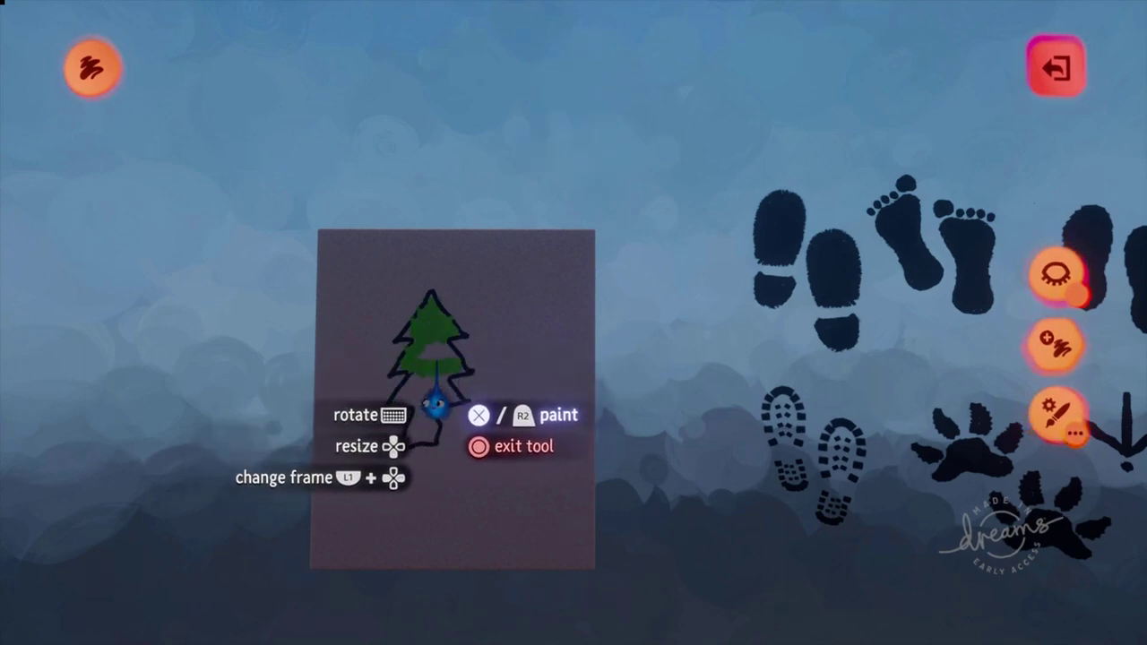
mouse_move(418, 406)
mouse_down()
mouse_move(398, 442)
mouse_move(456, 404)
mouse_move(434, 389)
mouse_move(416, 396)
mouse_move(443, 379)
mouse_up()
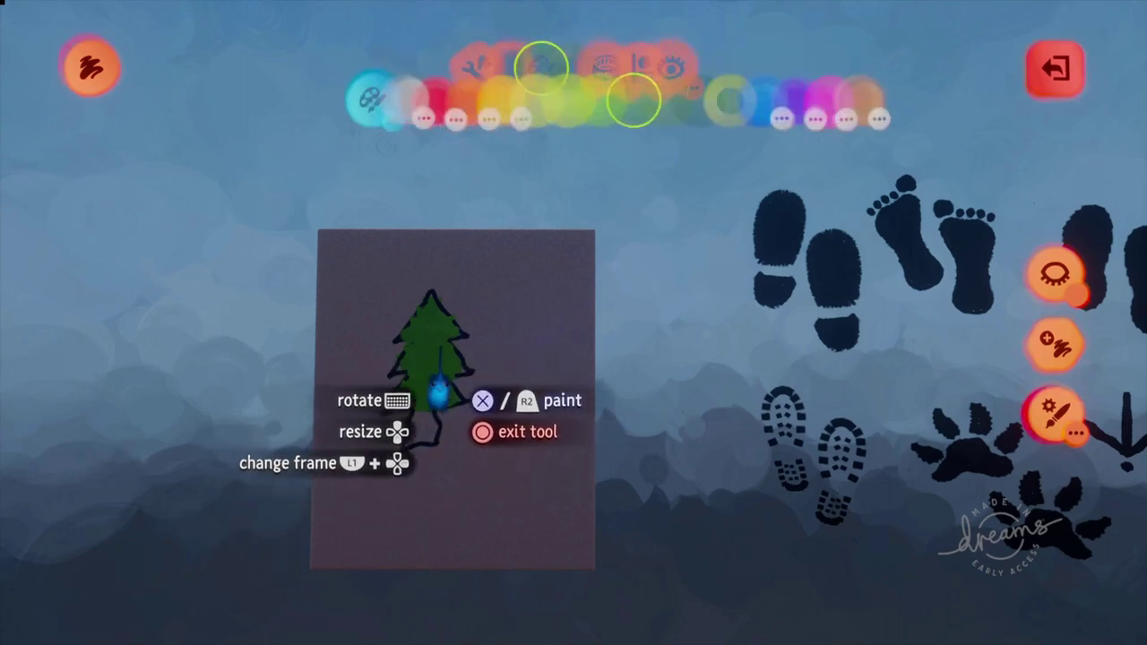
Step: Change the paint colour and fill the tree's trunk with dark grey, then exit the painting tool
drag(950, 138, 822, 138)
click(826, 137)
click(840, 136)
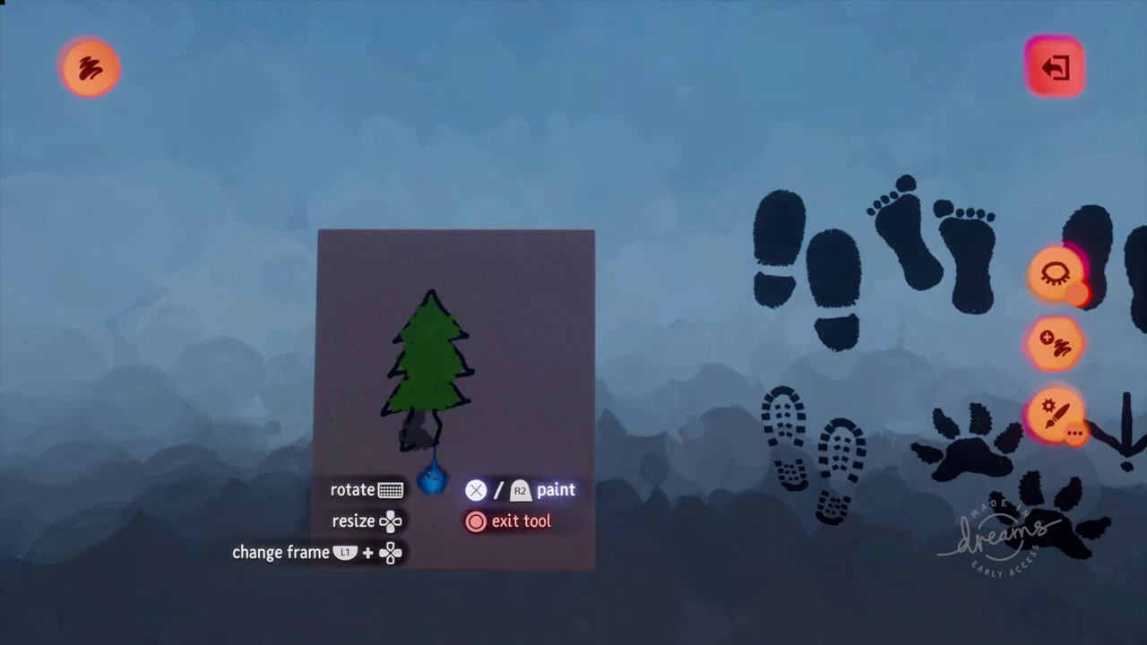
drag(429, 418, 416, 443)
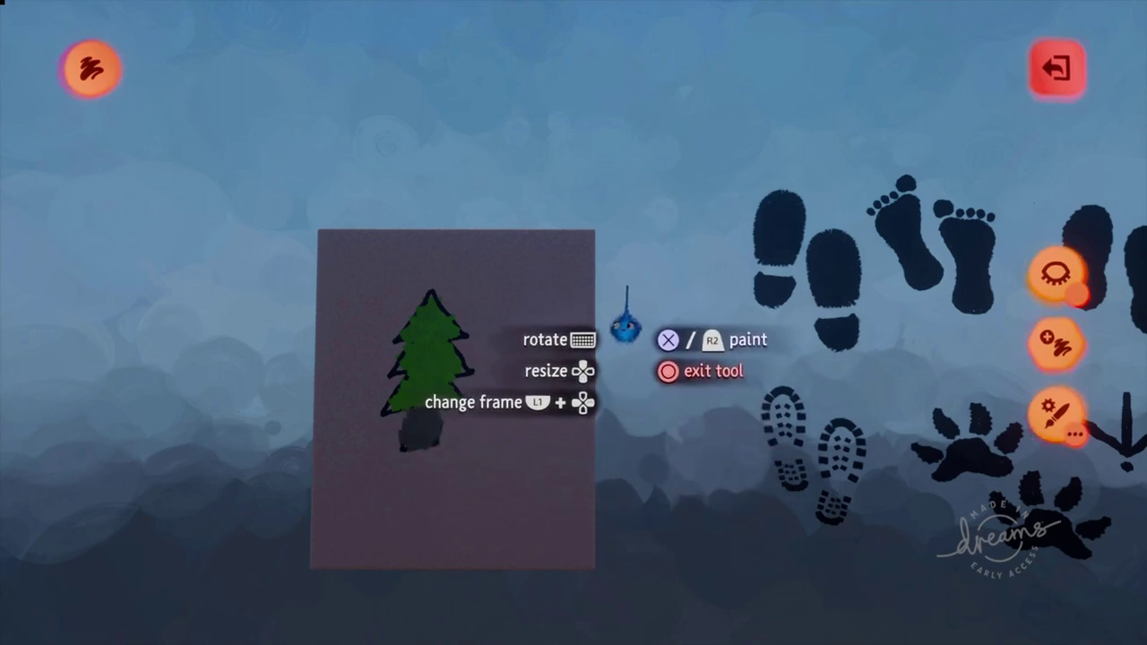
key(Escape)
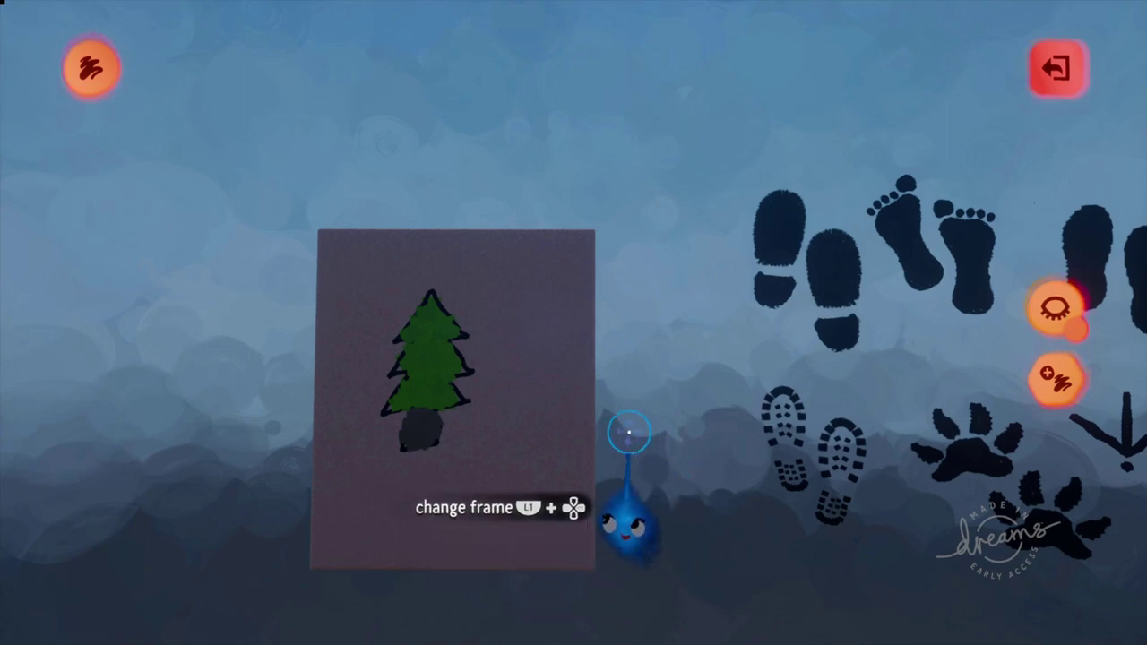
mouse_move(750, 397)
middle_down()
mouse_move(791, 355)
mouse_move(749, 392)
middle_up()
scroll(724, 360, up, 5)
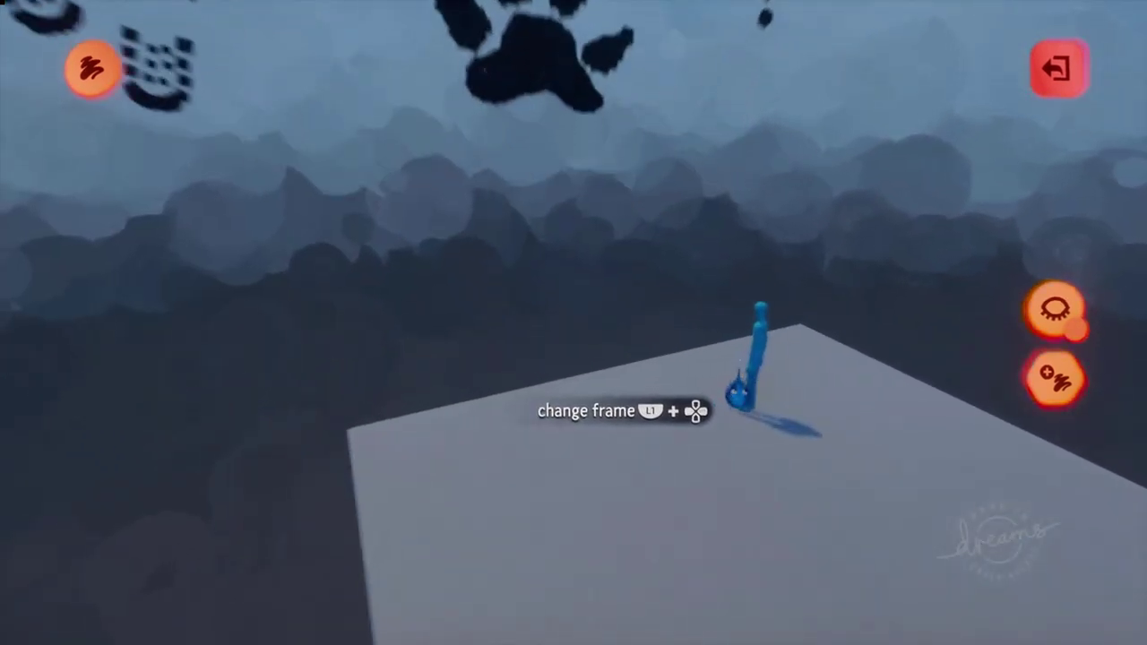
key(Escape)
key(Escape)
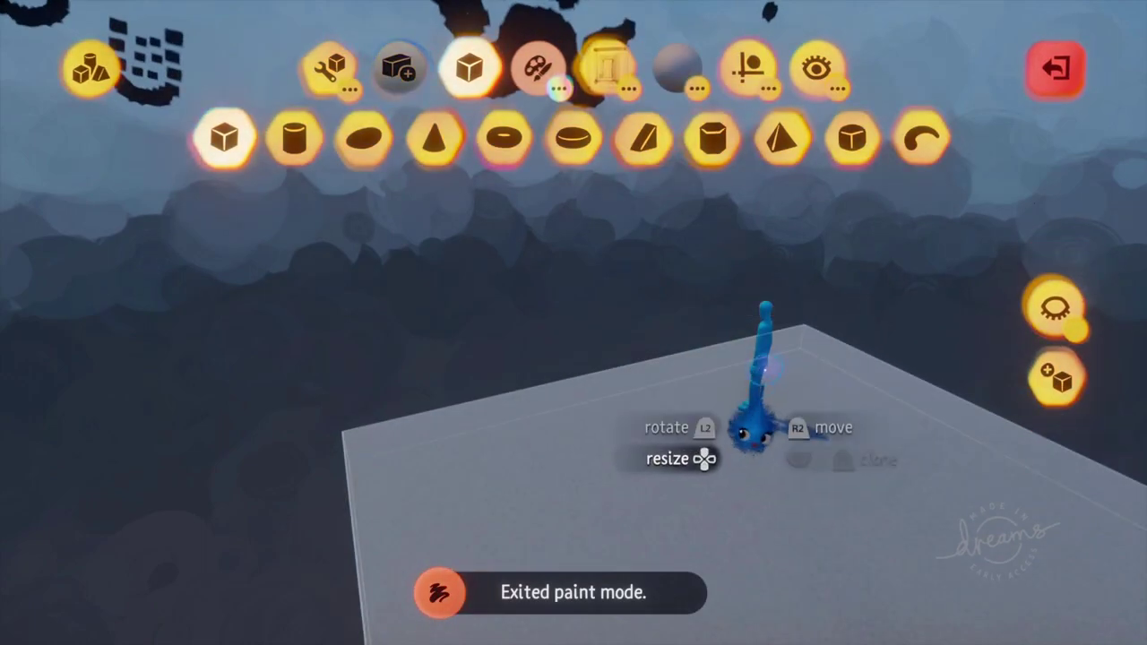
mouse_move(757, 355)
middle_down()
mouse_move(743, 371)
mouse_move(714, 353)
mouse_move(701, 379)
mouse_move(681, 281)
mouse_move(669, 272)
mouse_move(668, 228)
mouse_move(686, 228)
mouse_move(675, 223)
mouse_move(689, 299)
middle_up()
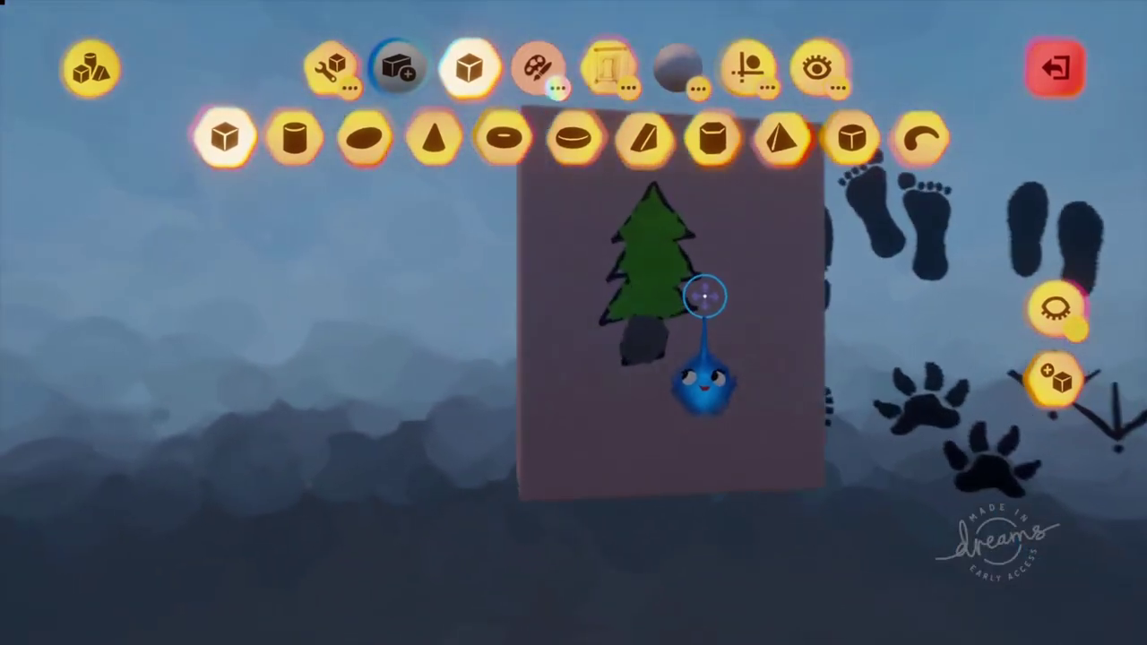
middle_drag(703, 295, 575, 326)
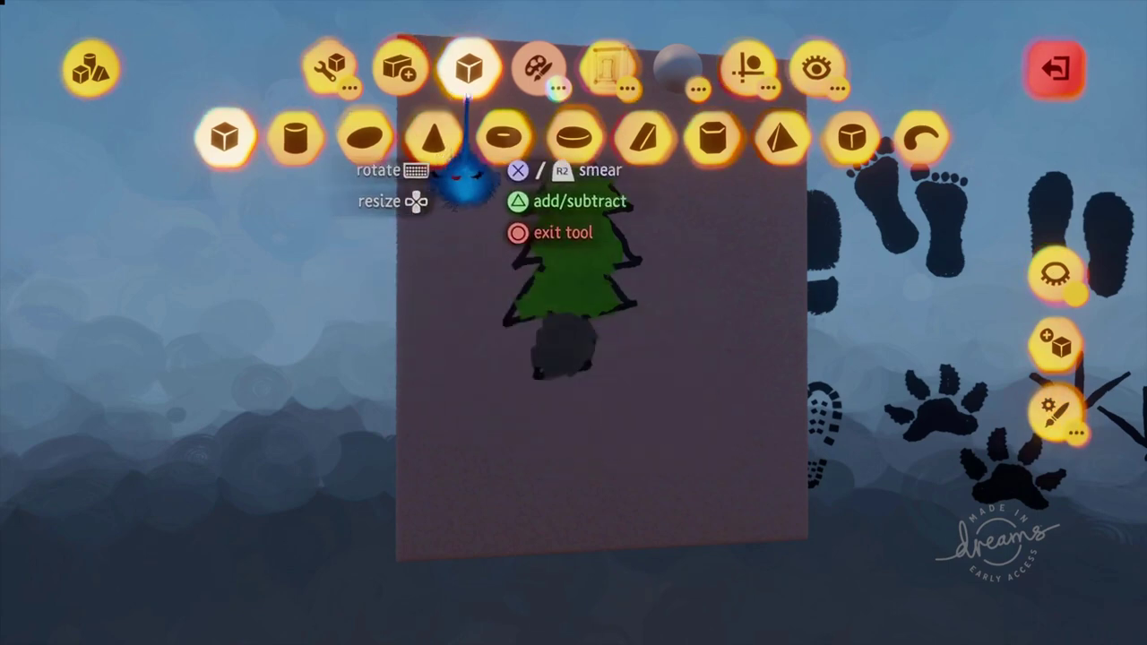
key(Escape)
Step: Enter paint mode, pick a dark red colour and paint tinsel strands and baubles on the fir tree
click(365, 139)
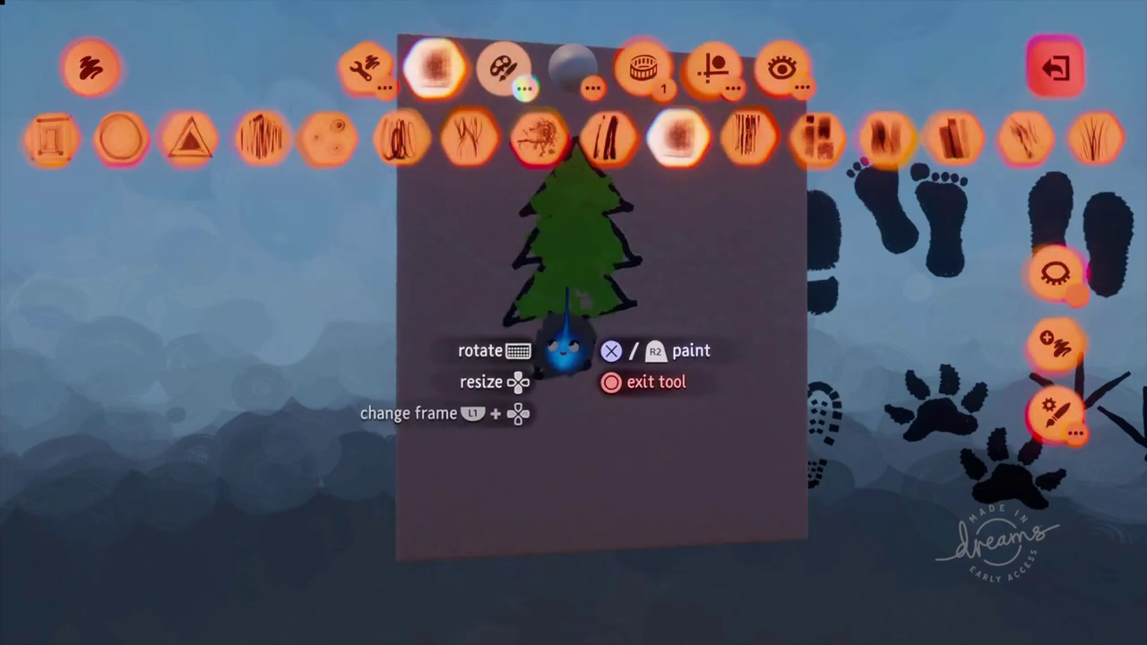
click(509, 74)
click(146, 145)
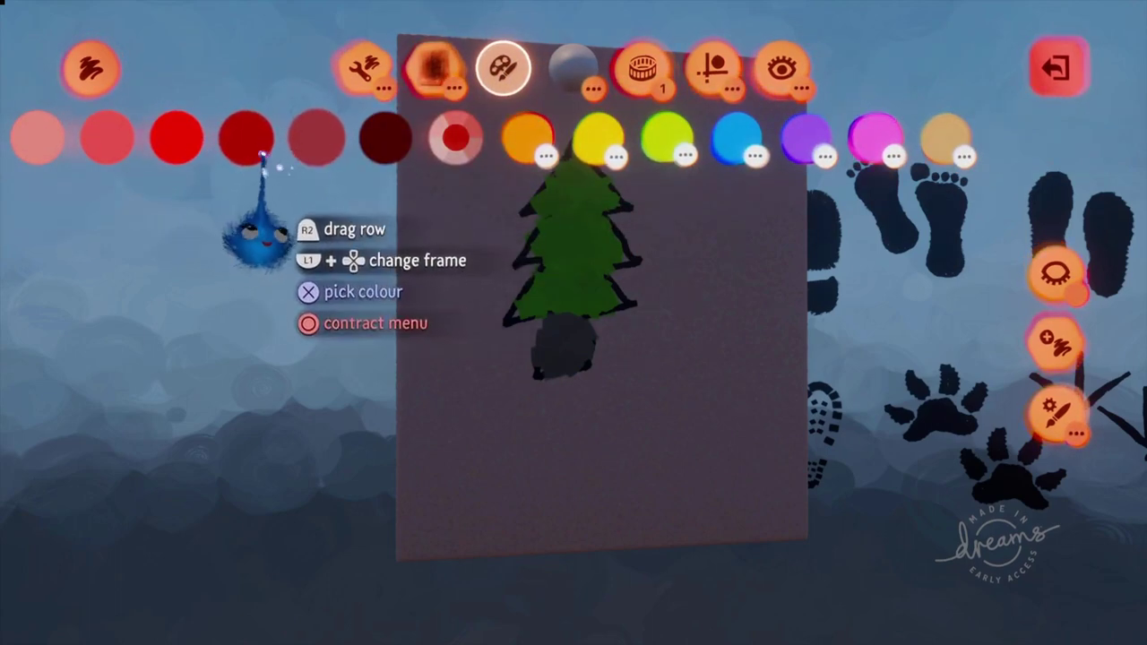
click(259, 151)
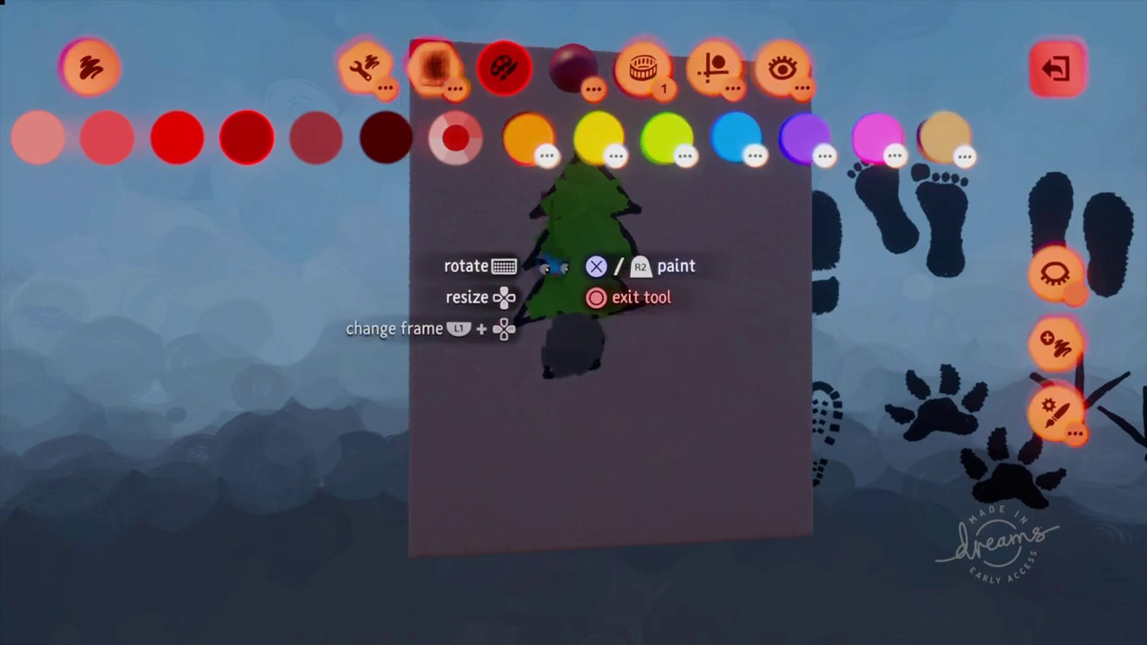
drag(548, 276, 611, 298)
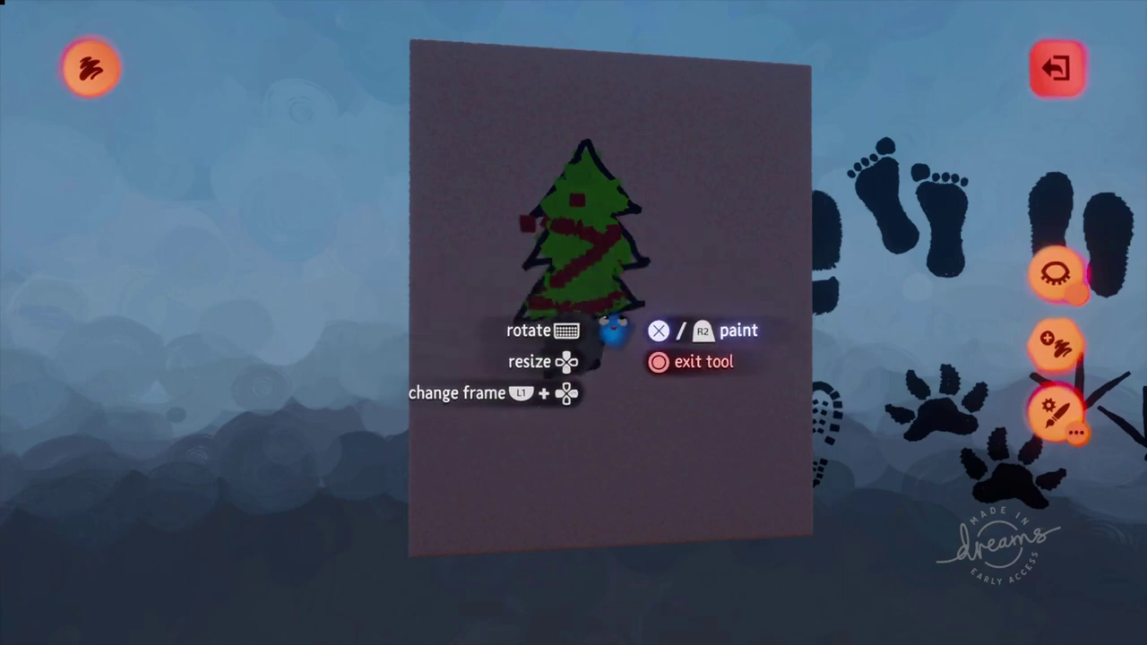
click(614, 328)
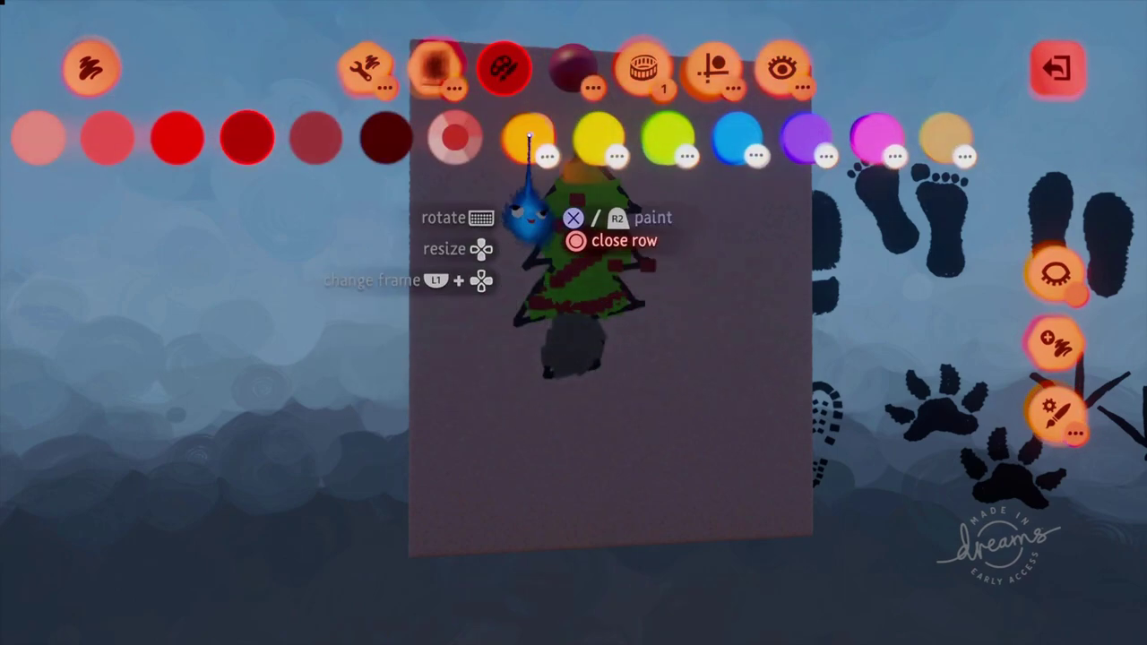
Step: Change the paint colour to yellow, paint a star on the tree's tip and leave paint mode
click(588, 140)
click(530, 136)
key(Escape)
mouse_move(580, 125)
mouse_down()
mouse_move(586, 113)
mouse_move(585, 142)
mouse_move(583, 115)
mouse_move(587, 129)
mouse_move(563, 119)
mouse_move(607, 118)
mouse_move(587, 131)
mouse_up()
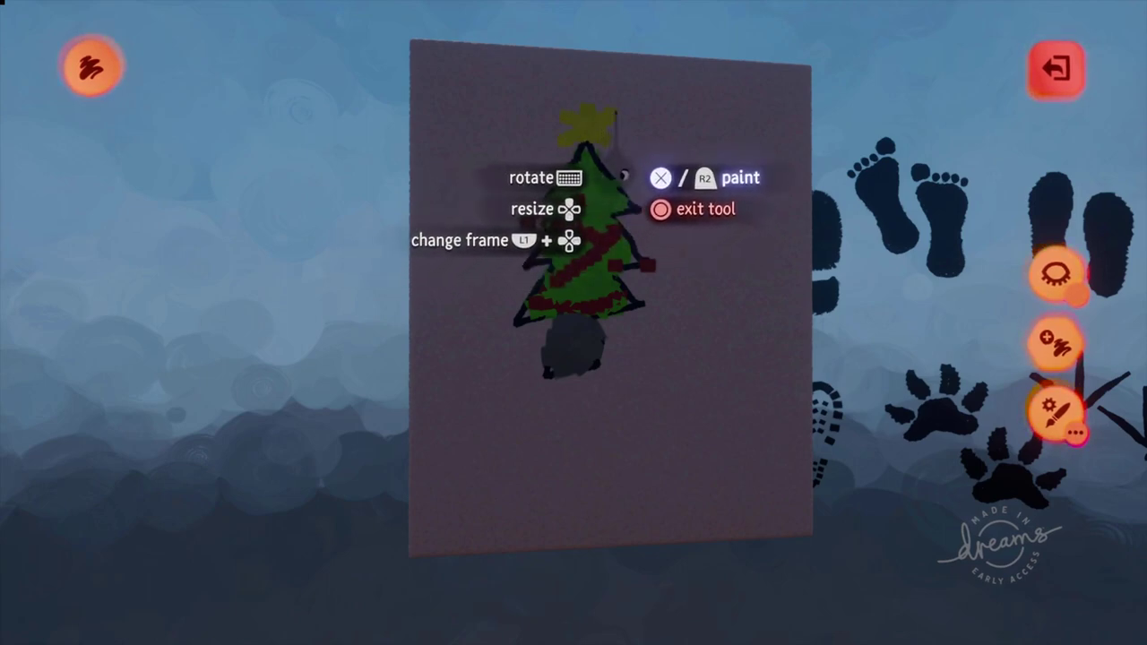
key(Escape)
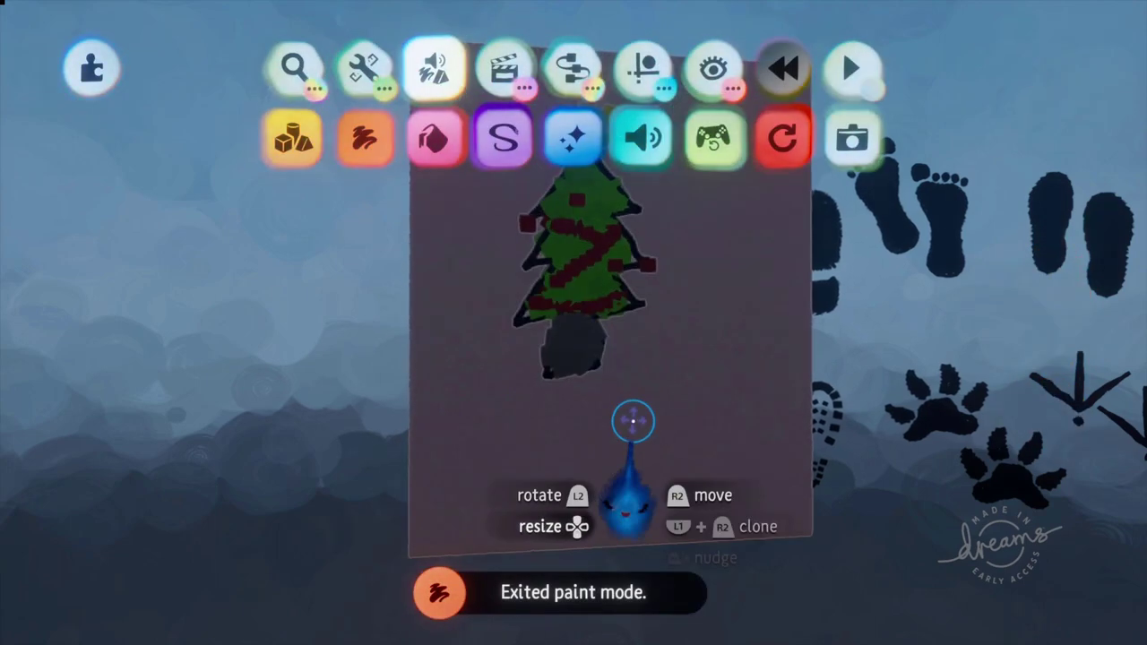
Step: Select the tree painting together with its separately painted decorations and merge them into one painting
scroll(668, 346, down, 3)
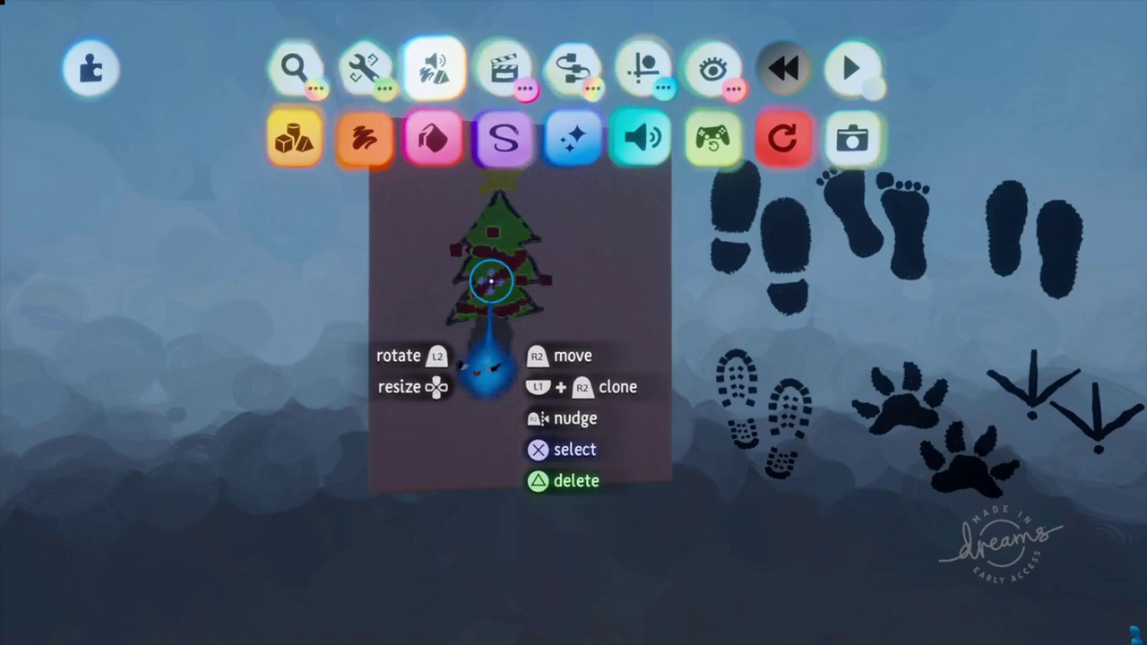
key(Escape)
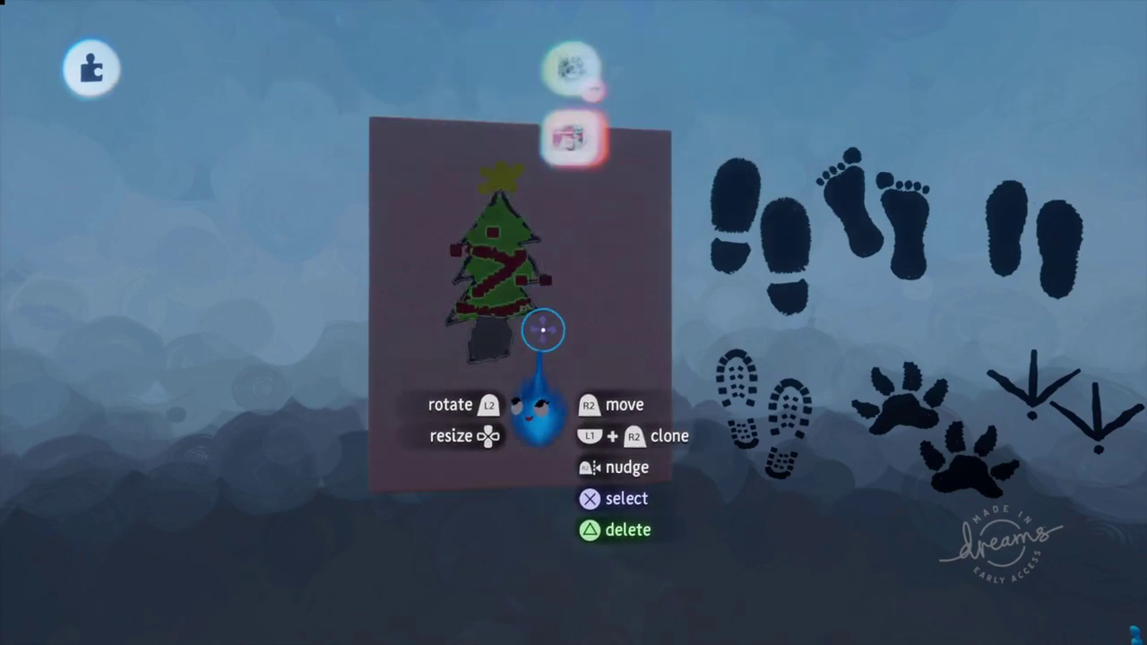
click(491, 338)
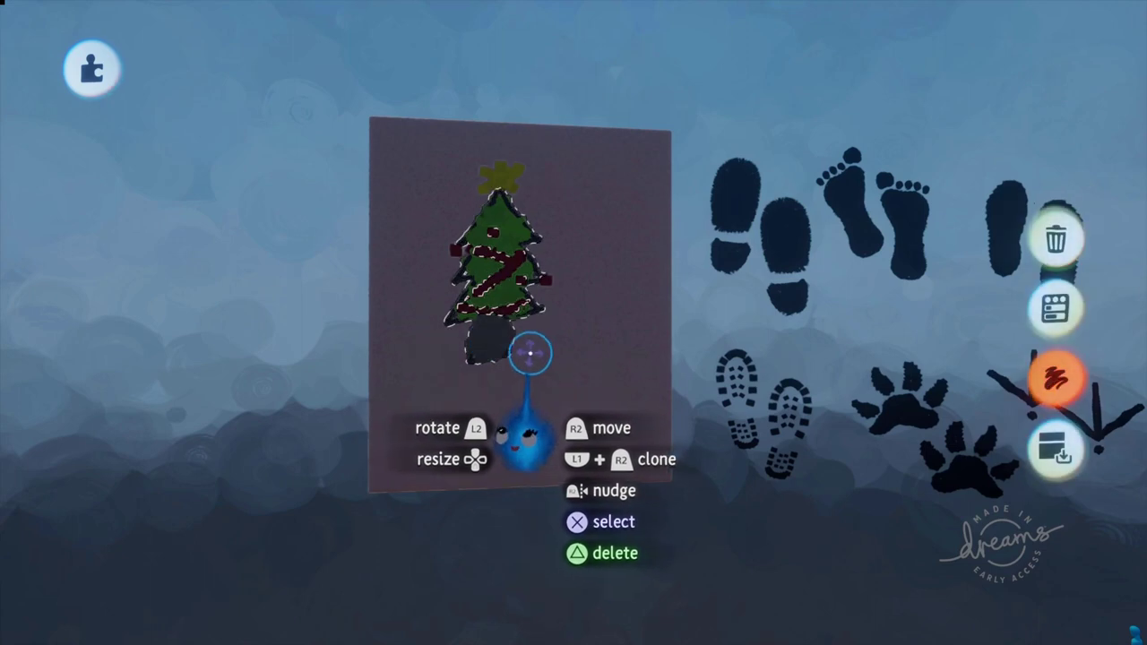
click(506, 308)
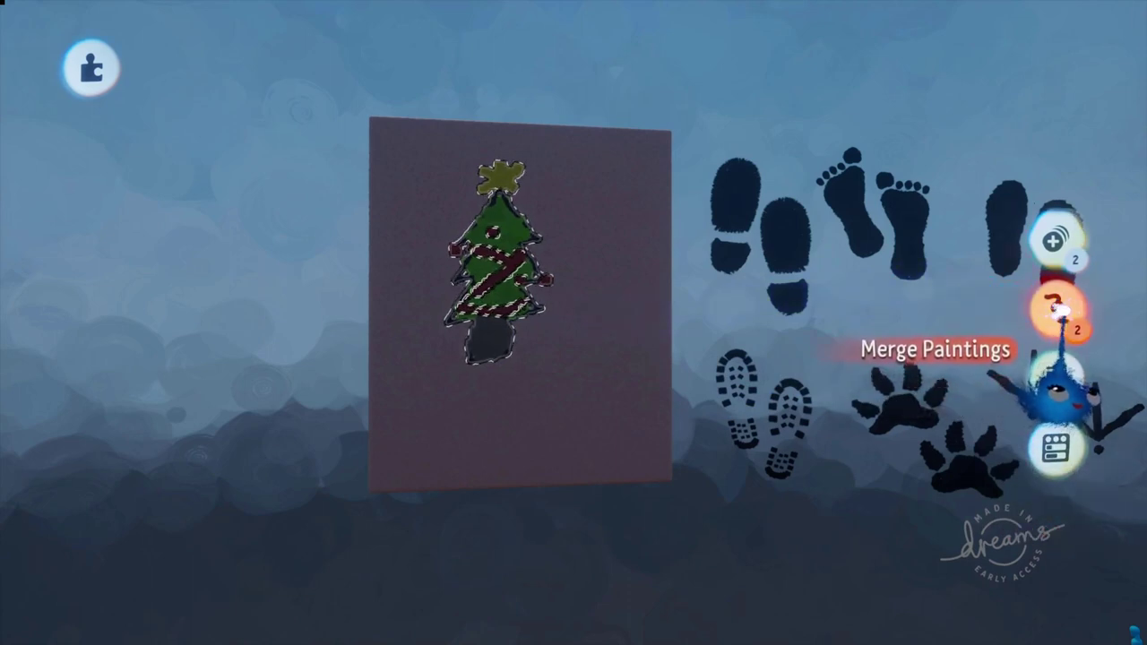
click(1058, 308)
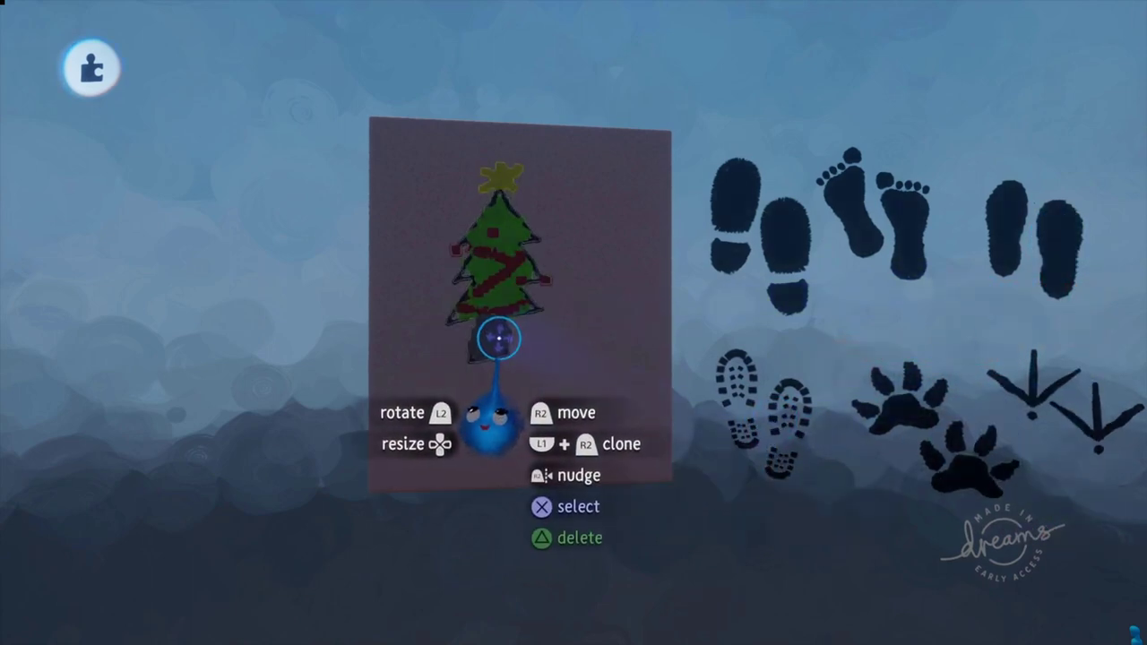
Step: Move the merged tree painting off the block's front face into the empty space beside it
mouse_move(491, 358)
mouse_down()
mouse_move(589, 224)
mouse_move(516, 224)
mouse_move(284, 301)
mouse_move(315, 303)
mouse_up()
middle_drag(493, 230, 452, 286)
mouse_move(453, 276)
mouse_down()
mouse_move(367, 349)
mouse_move(392, 328)
mouse_up()
middle_drag(394, 325, 591, 269)
middle_drag(706, 246, 620, 282)
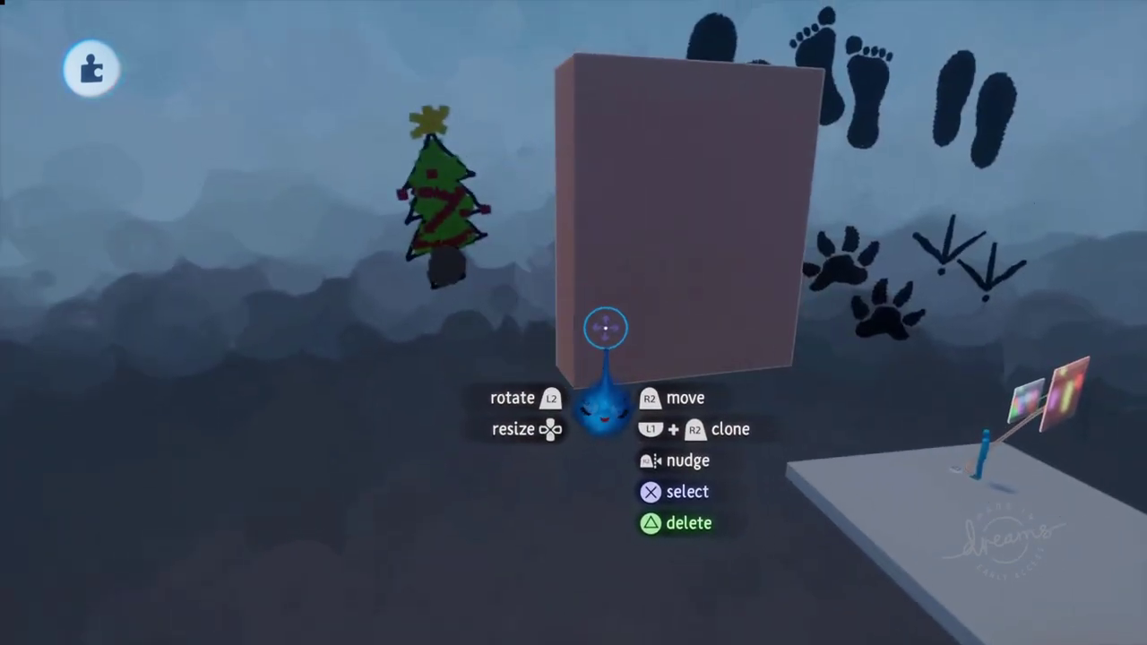
Step: Place the tree painting back onto the block's front face and shift it around on the surface
drag(447, 261, 642, 234)
middle_drag(636, 269, 508, 243)
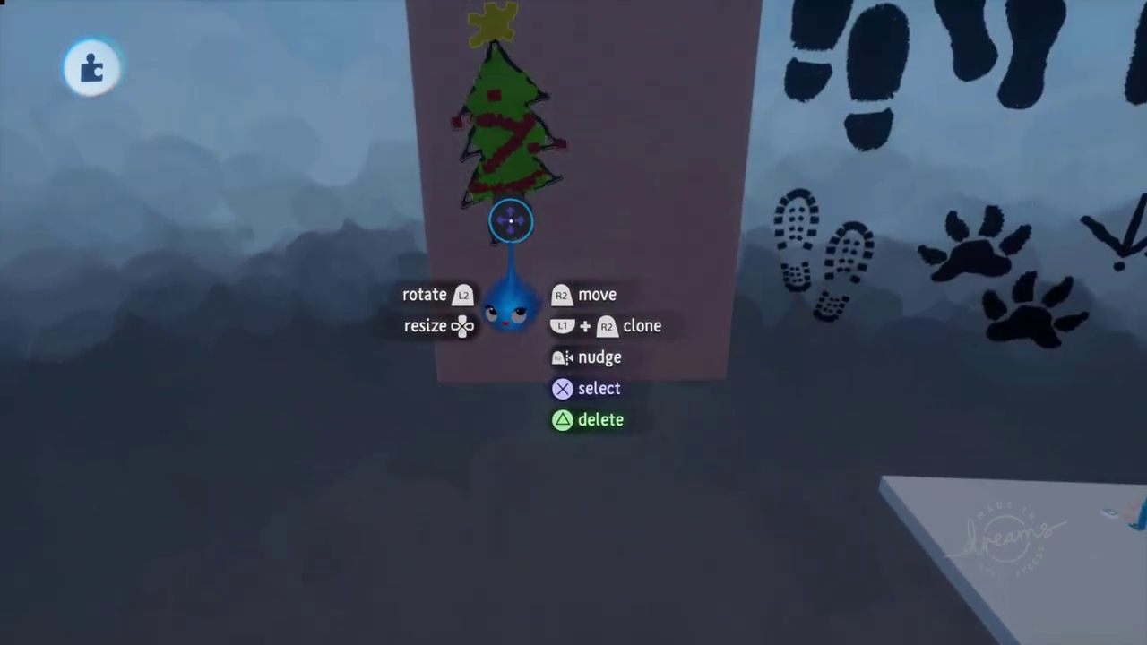
drag(510, 224, 566, 211)
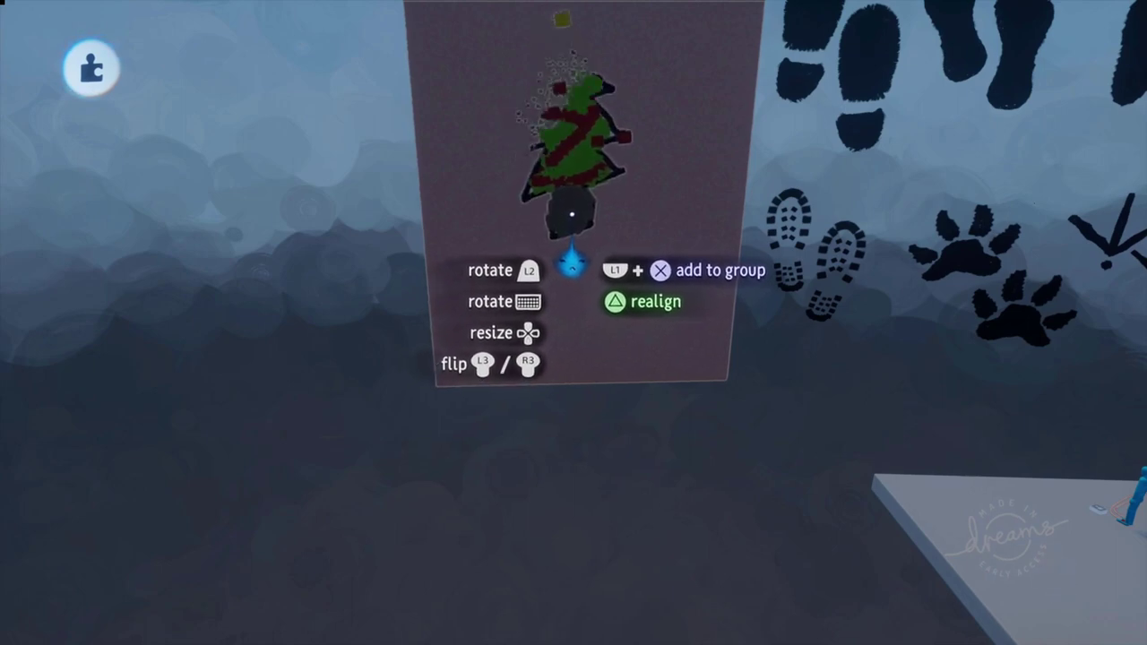
drag(570, 218, 565, 222)
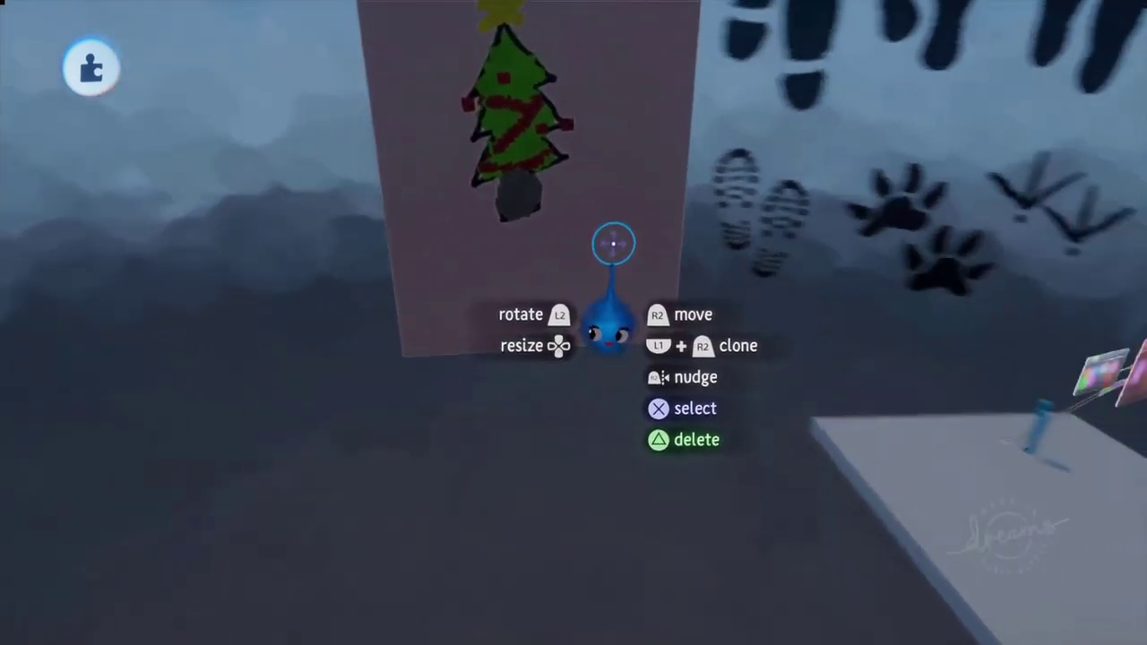
middle_drag(613, 244, 590, 236)
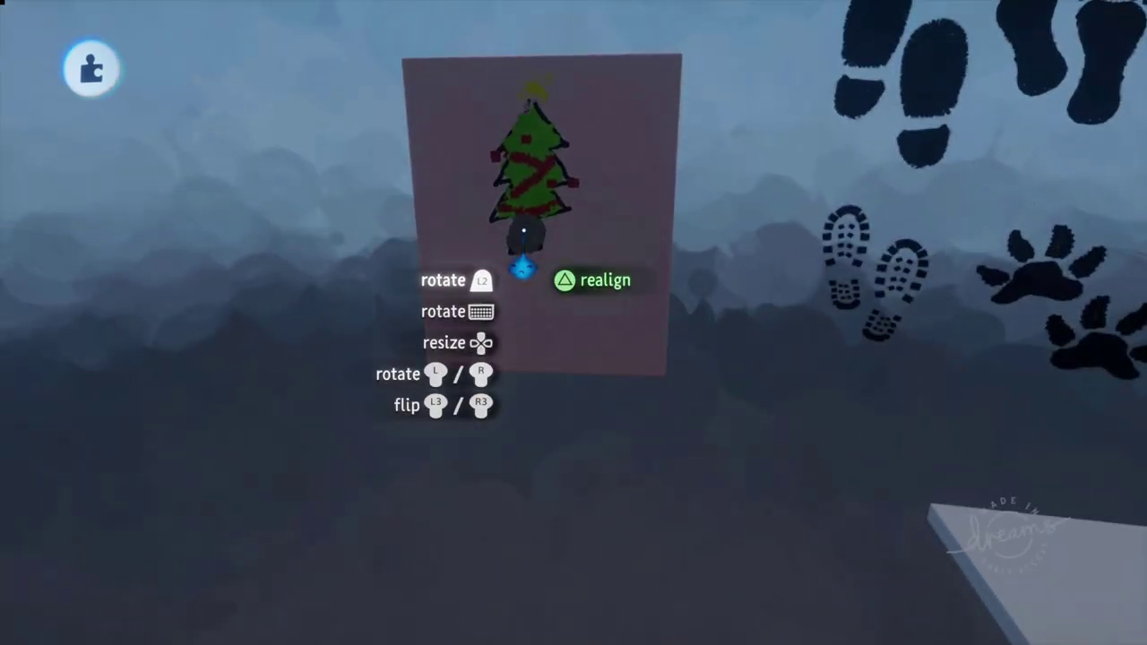
Step: Move the tree painting clear of the block and delete the block
mouse_move(523, 231)
mouse_down()
mouse_move(527, 220)
mouse_move(534, 227)
mouse_move(307, 249)
mouse_move(369, 240)
mouse_move(344, 188)
mouse_up()
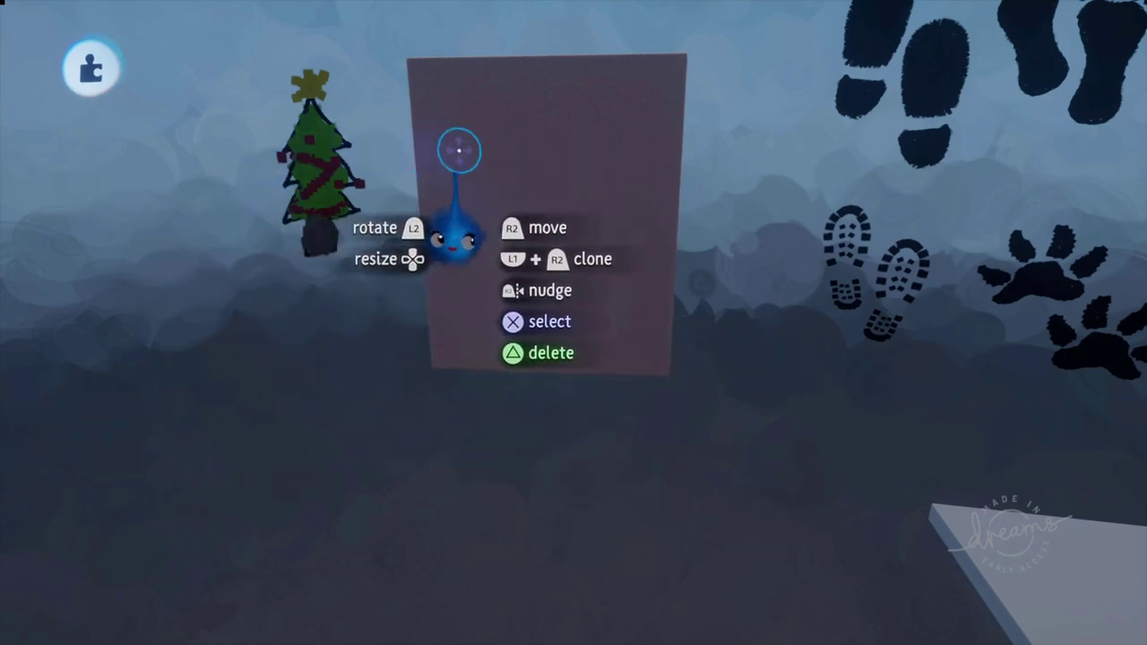
scroll(474, 299, down, 4)
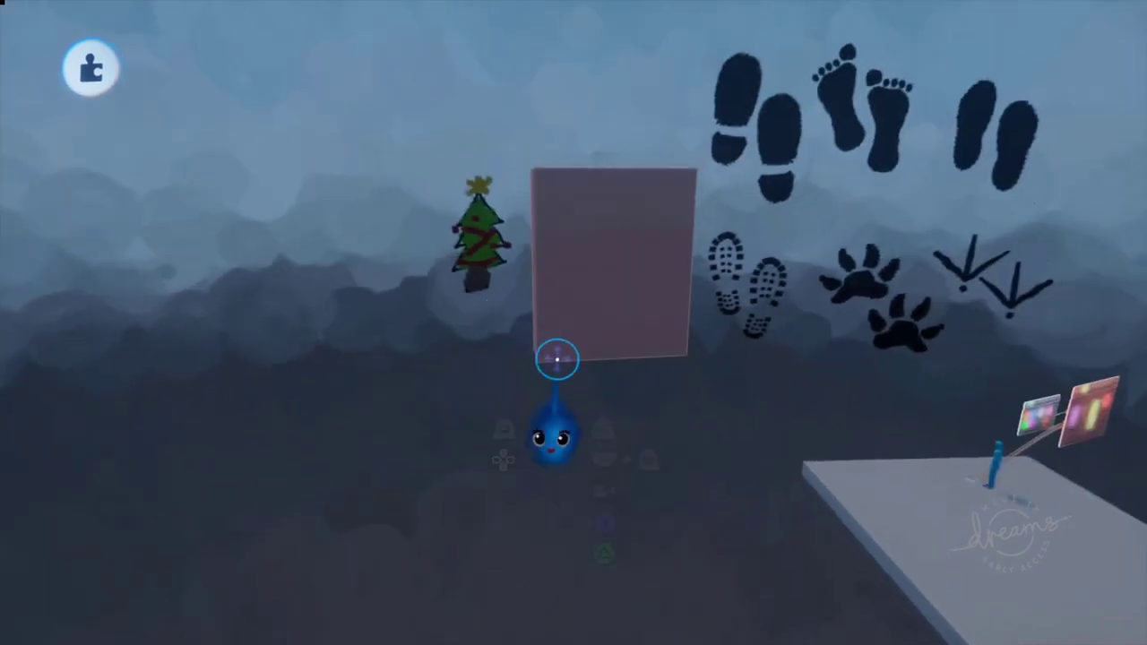
key(Delete)
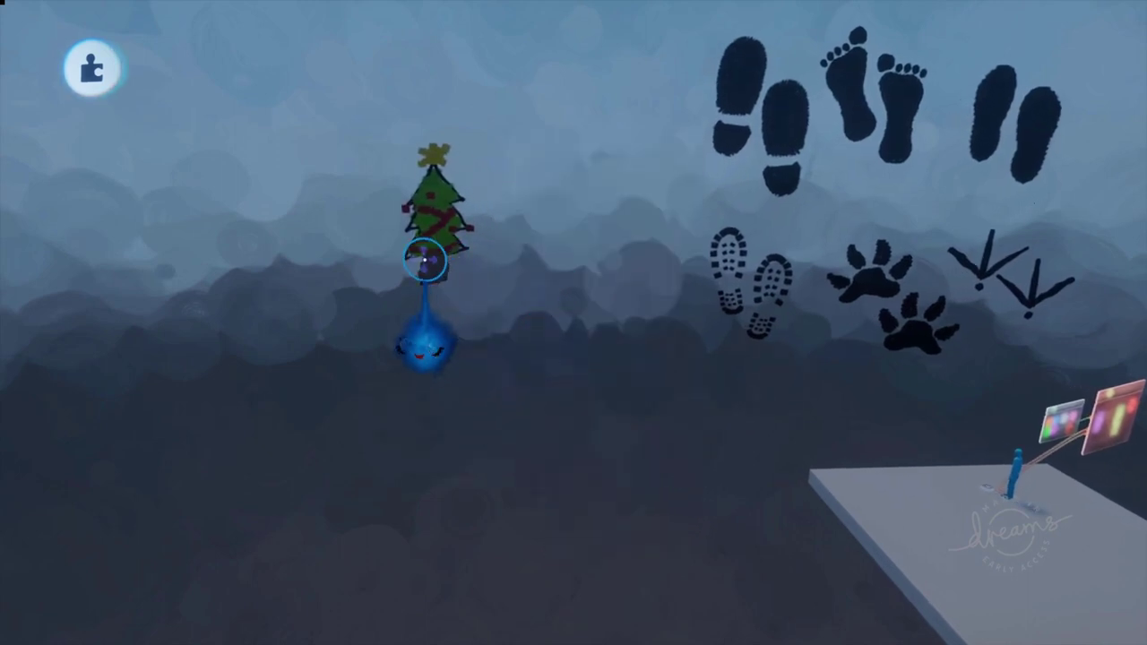
drag(465, 287, 506, 309)
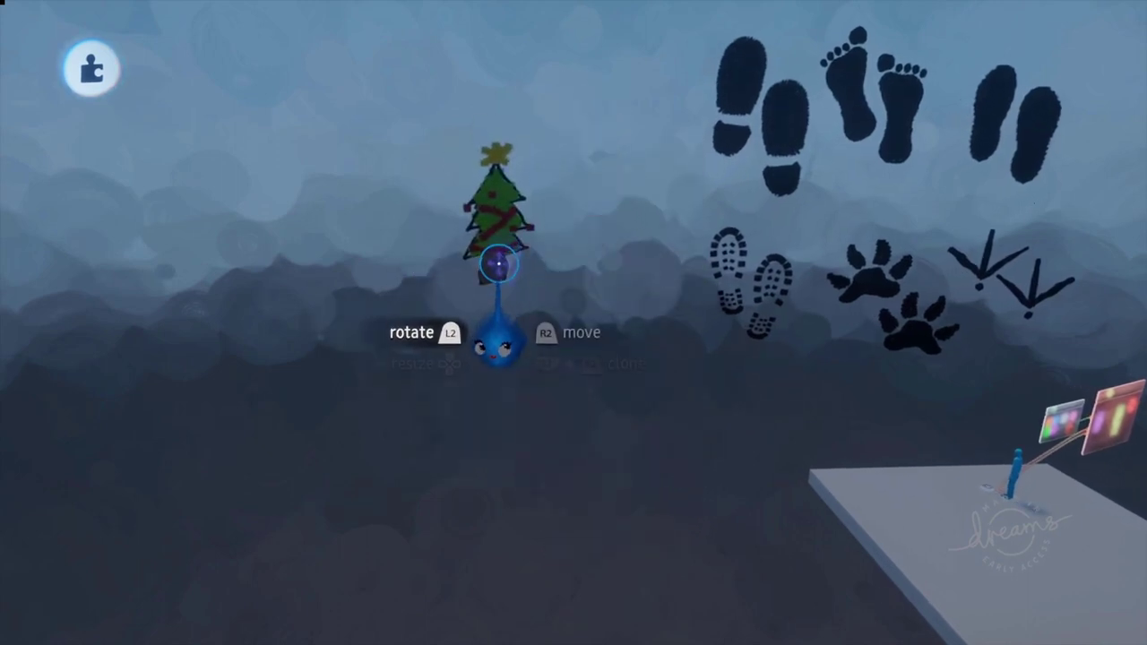
Step: Open the footprint group and slightly reposition the second shoe print and the second bare footprint in its upper row
middle_drag(524, 330, 648, 249)
scroll(647, 249, up, 2)
mouse_move(523, 248)
mouse_down()
mouse_move(497, 175)
mouse_move(510, 261)
mouse_up()
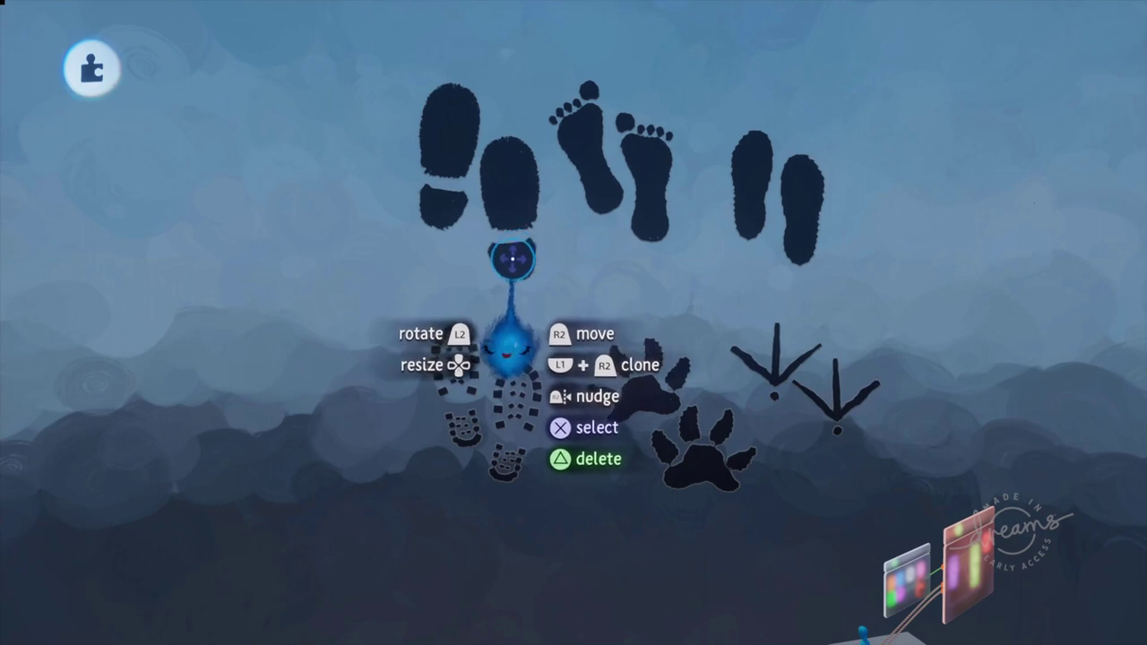
drag(510, 258, 531, 276)
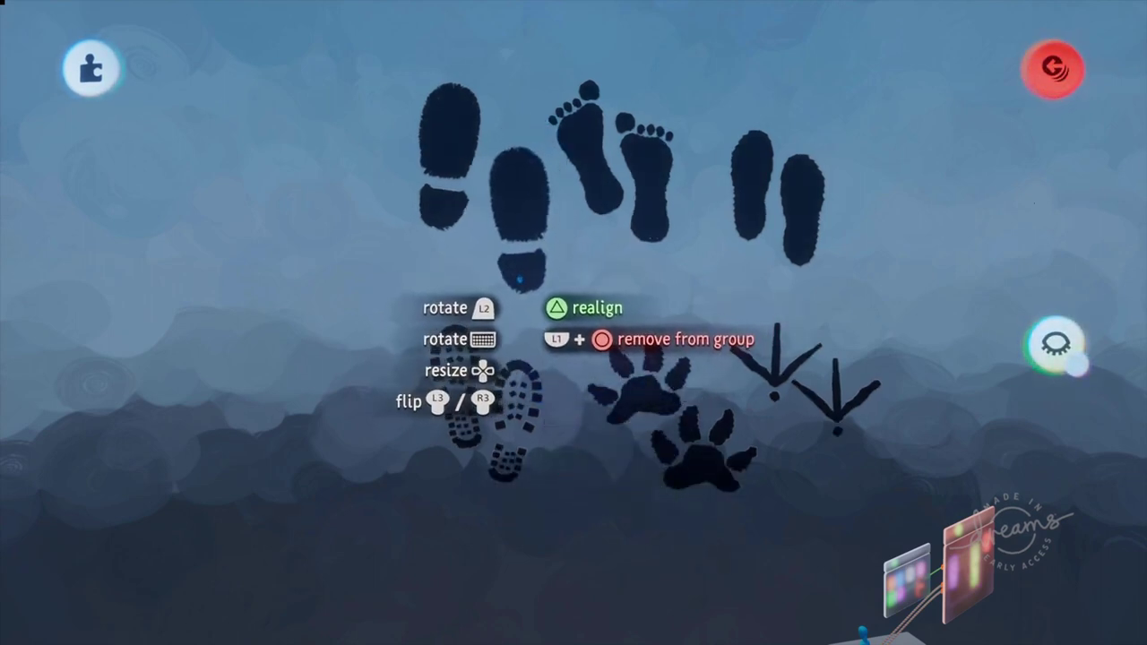
drag(519, 279, 504, 261)
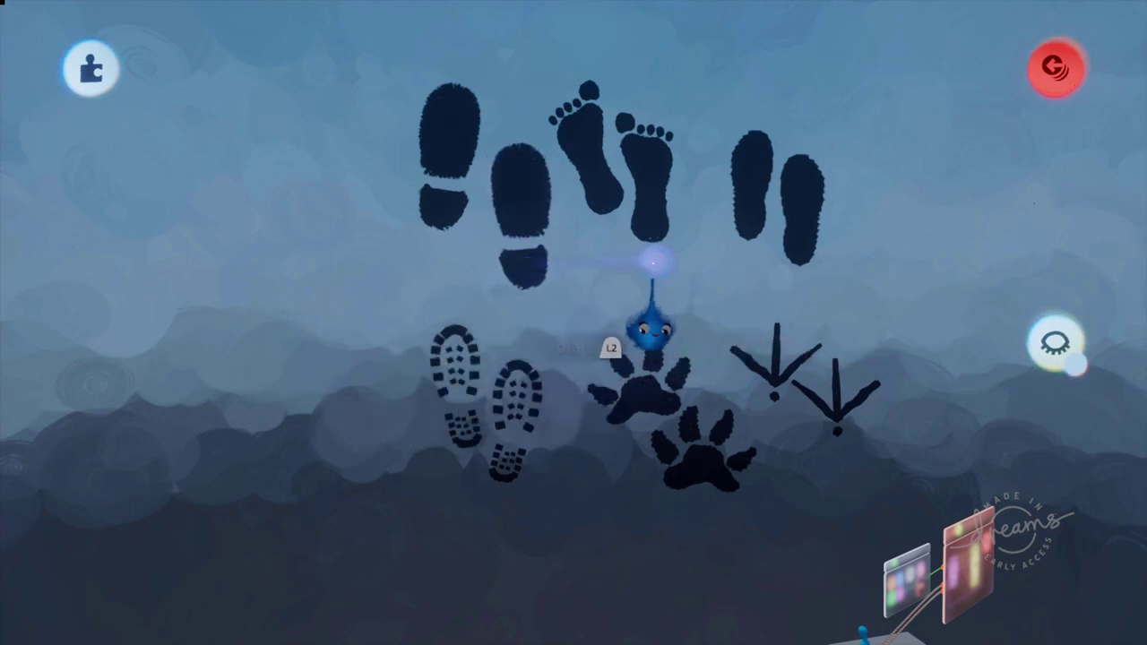
drag(646, 193, 654, 192)
Step: Try deleting the two plain sole prints in the upper row, and undo both deletions
drag(757, 195, 749, 192)
key(Delete)
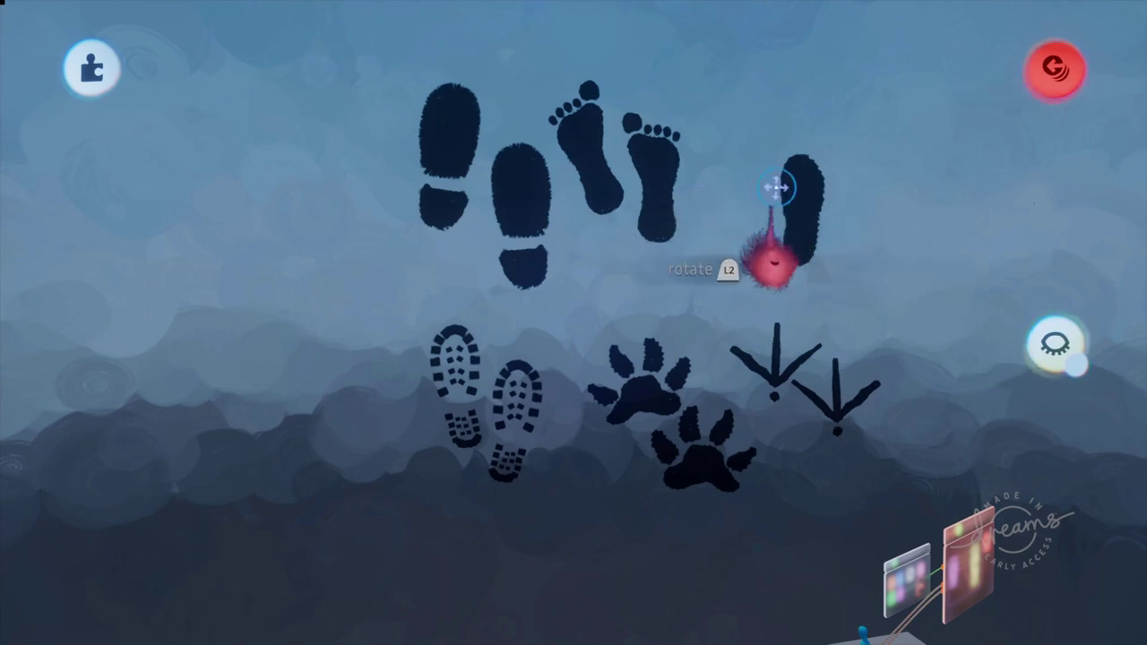
click(802, 189)
key(Delete)
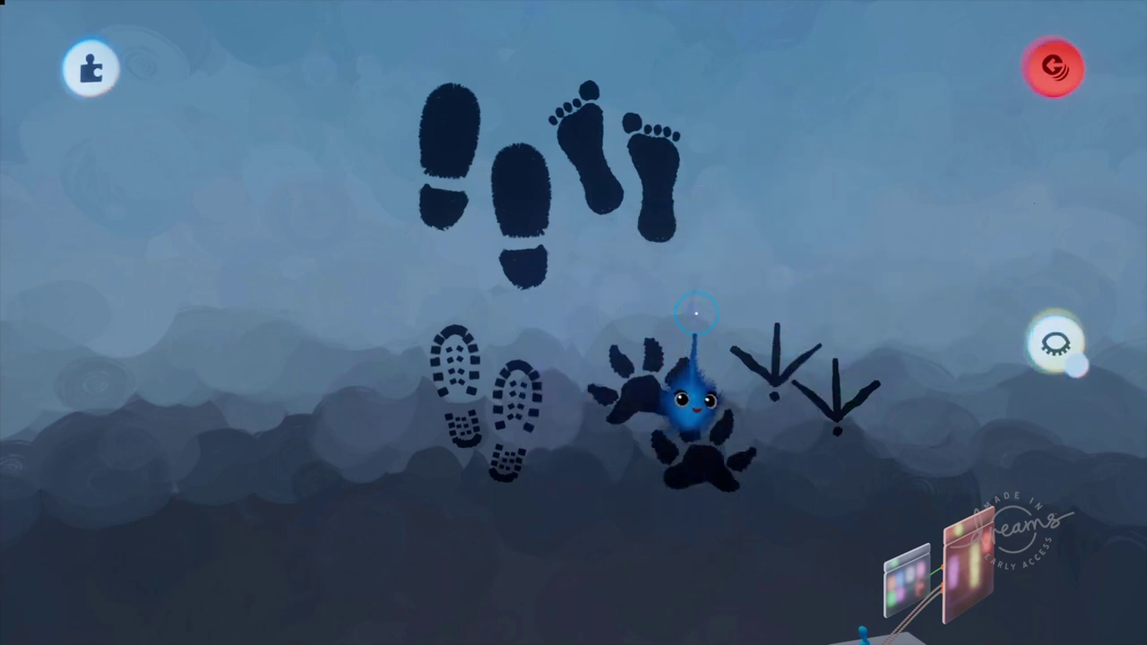
key(ctrl+z)
key(ctrl+z)
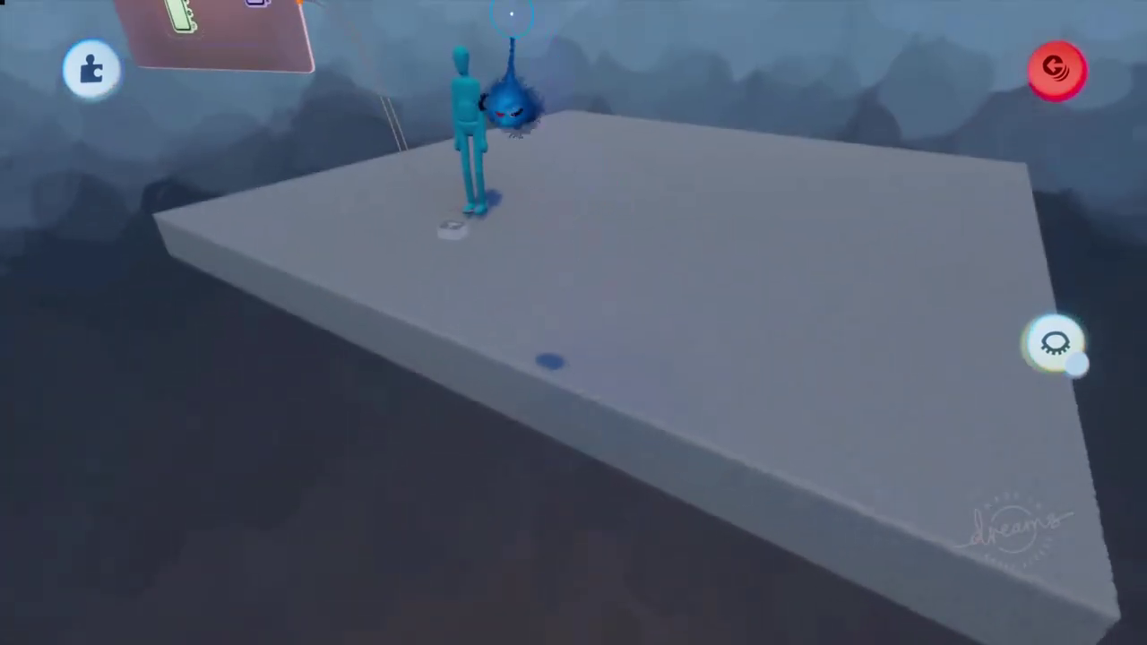
Step: Playtest the scene by walking the puppet around the platform to leave bare footprints, and return to edit mode
key(Escape)
click(320, 451)
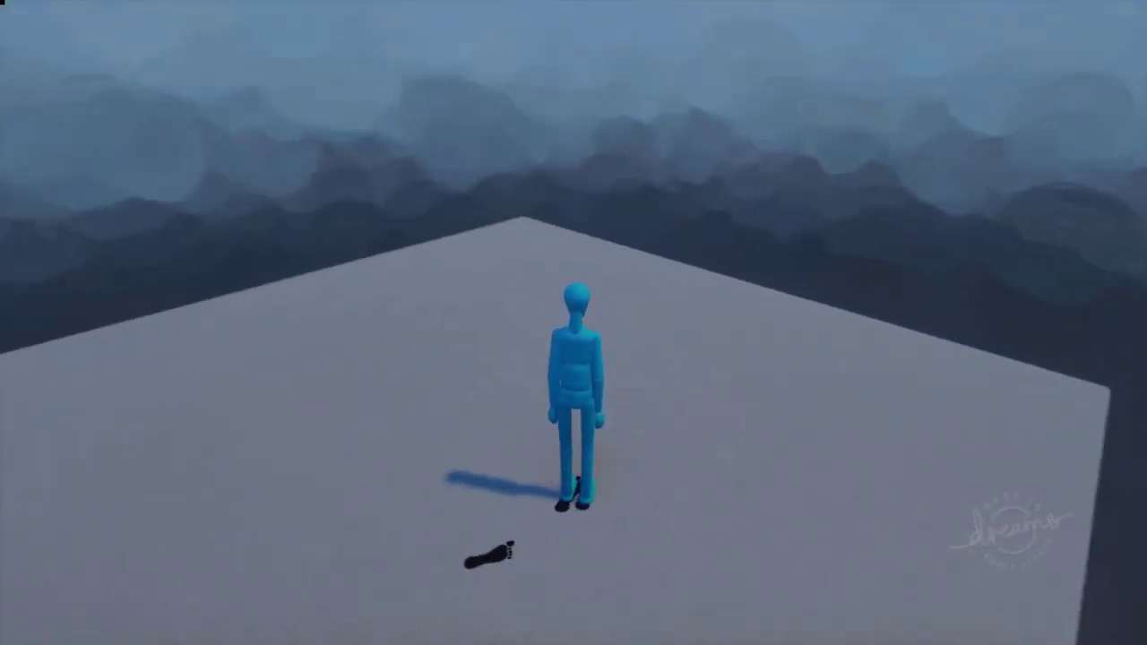
key(Left)
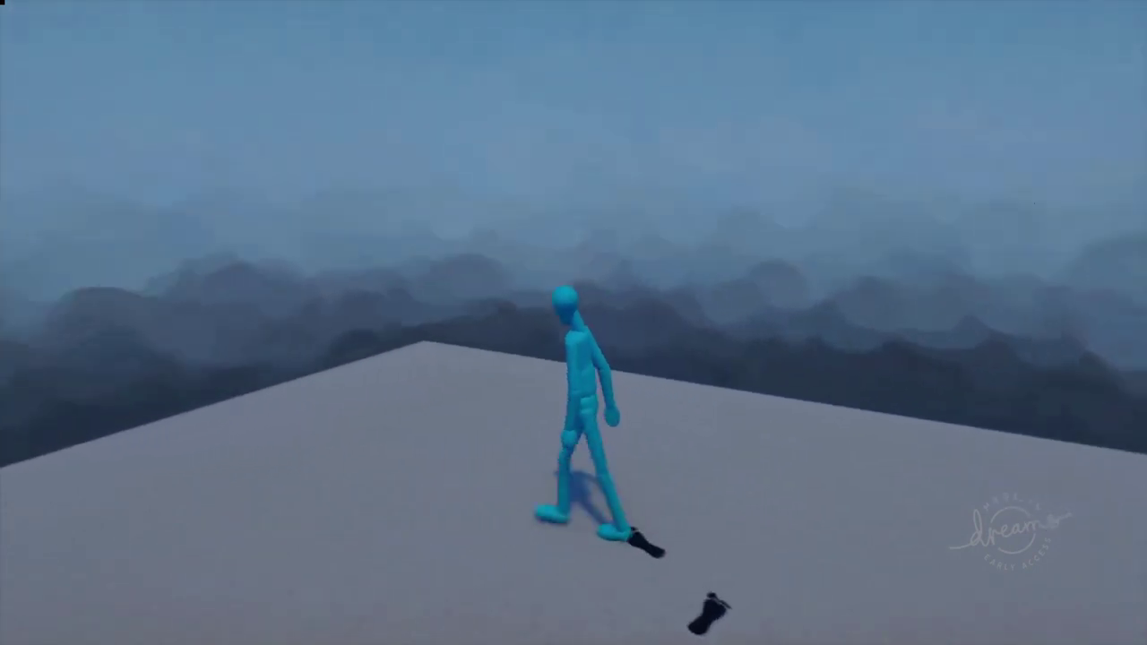
key(Up)
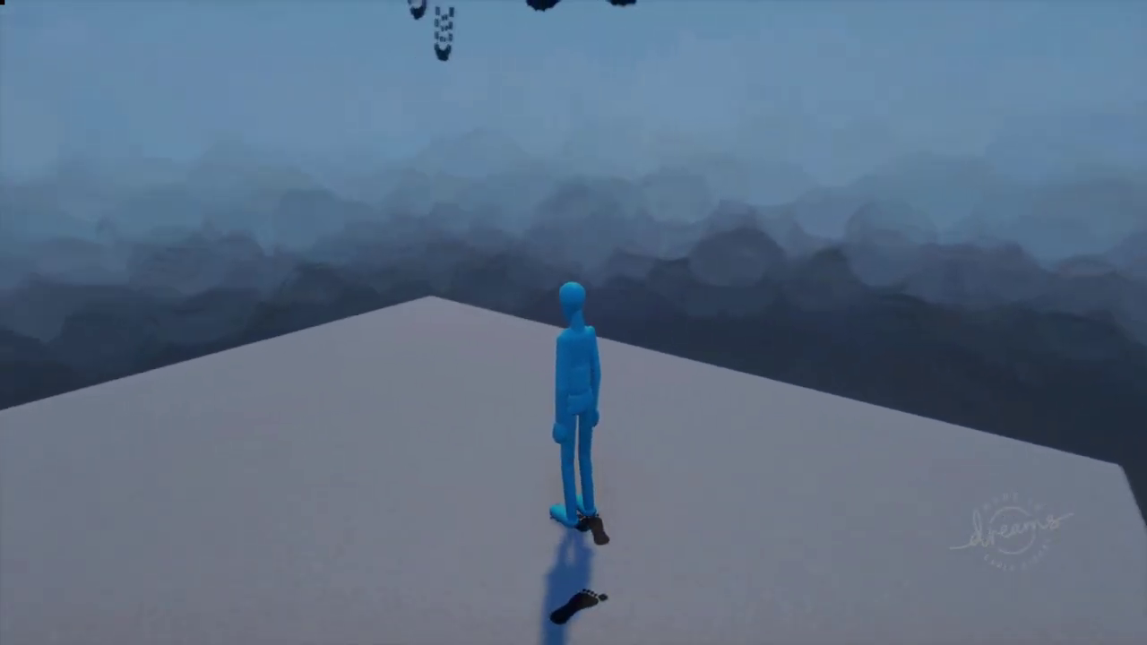
key(Down)
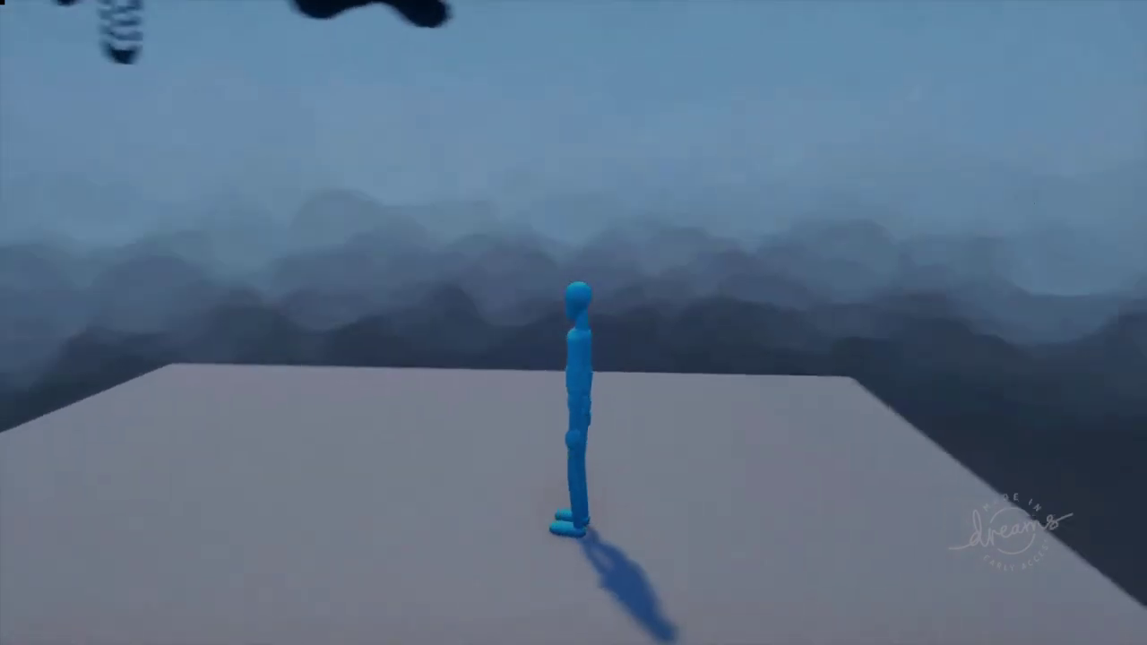
key(Escape)
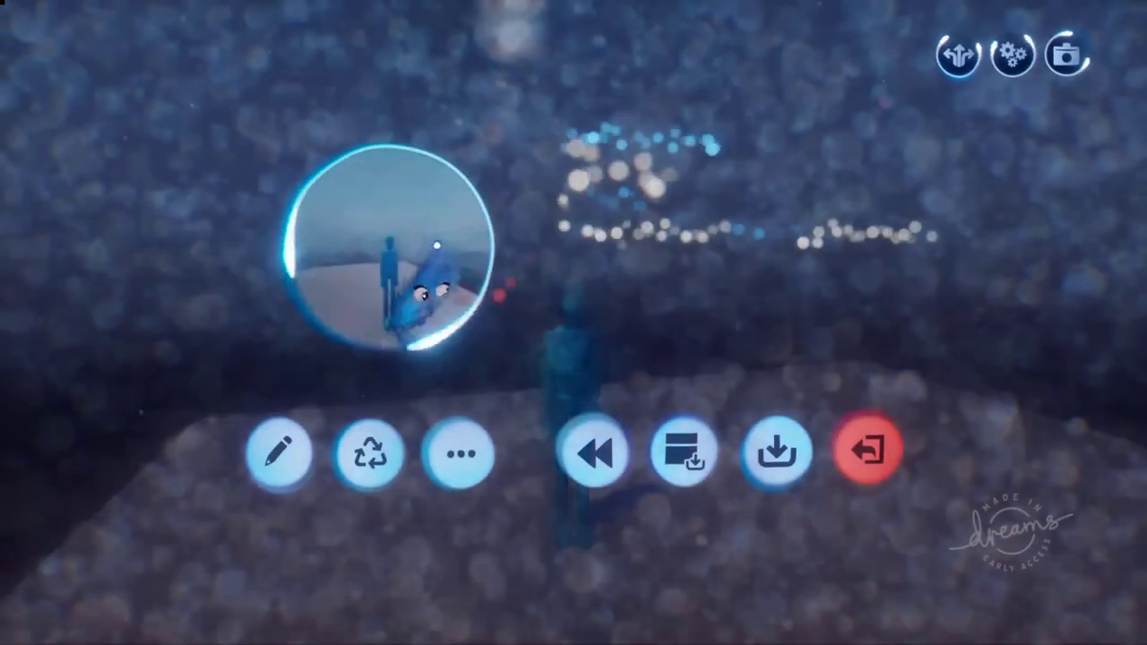
click(274, 447)
Step: Inspect the emitters on the puppet's feet and the Puppet Interface's first page of outputs that drives them, and close the interface settings
scroll(593, 230, down, 5)
scroll(632, 278, up, 5)
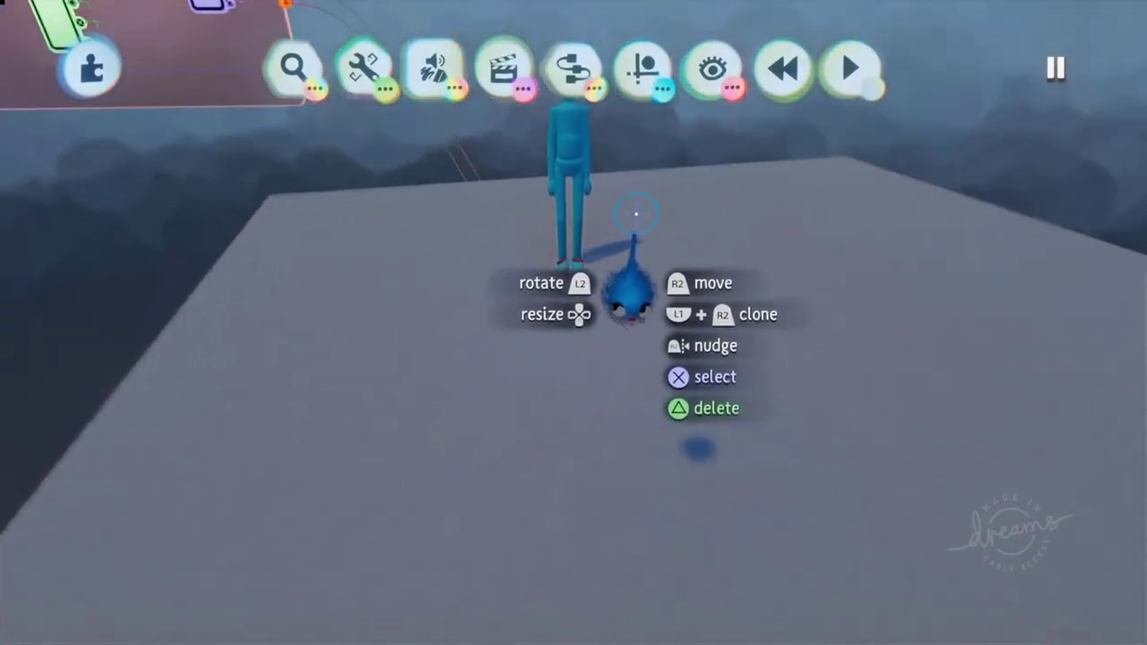
scroll(618, 201, down, 2)
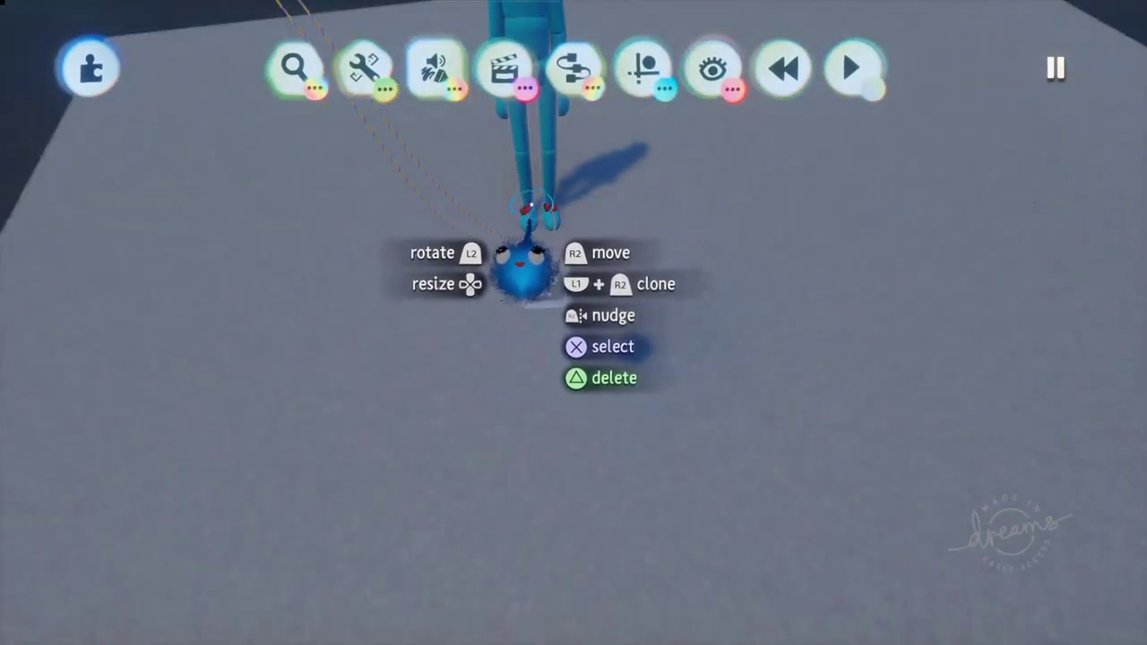
scroll(527, 206, up, 5)
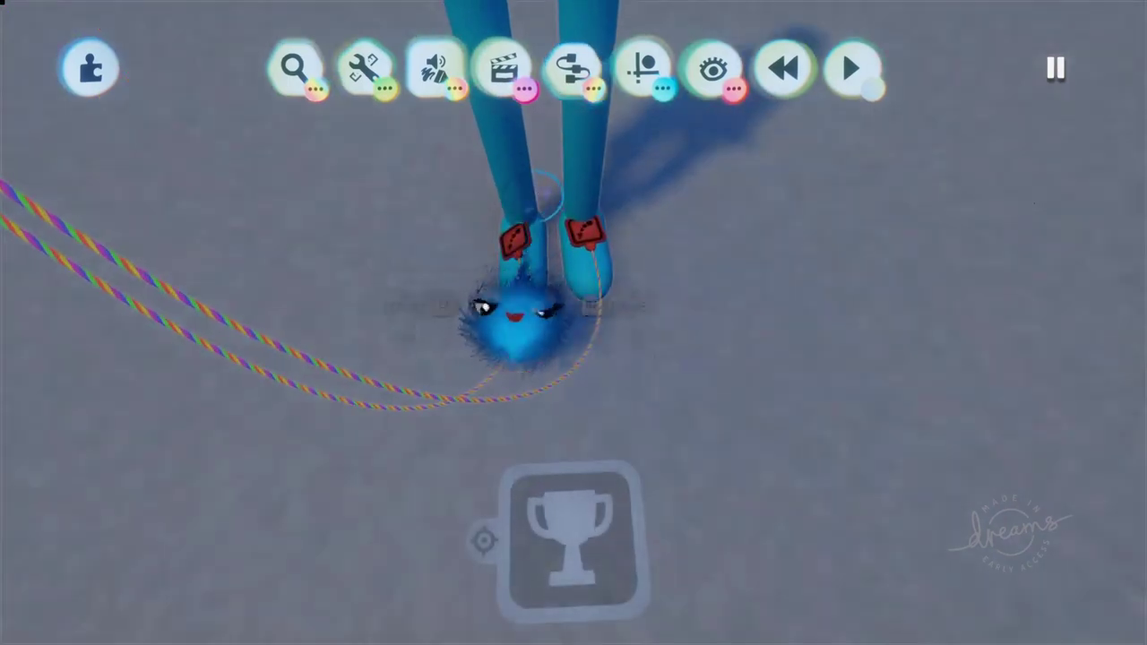
mouse_move(525, 359)
middle_down()
mouse_move(544, 332)
mouse_move(588, 384)
mouse_move(557, 313)
mouse_move(558, 256)
mouse_move(529, 322)
mouse_move(551, 335)
mouse_move(588, 307)
mouse_move(761, 350)
middle_up()
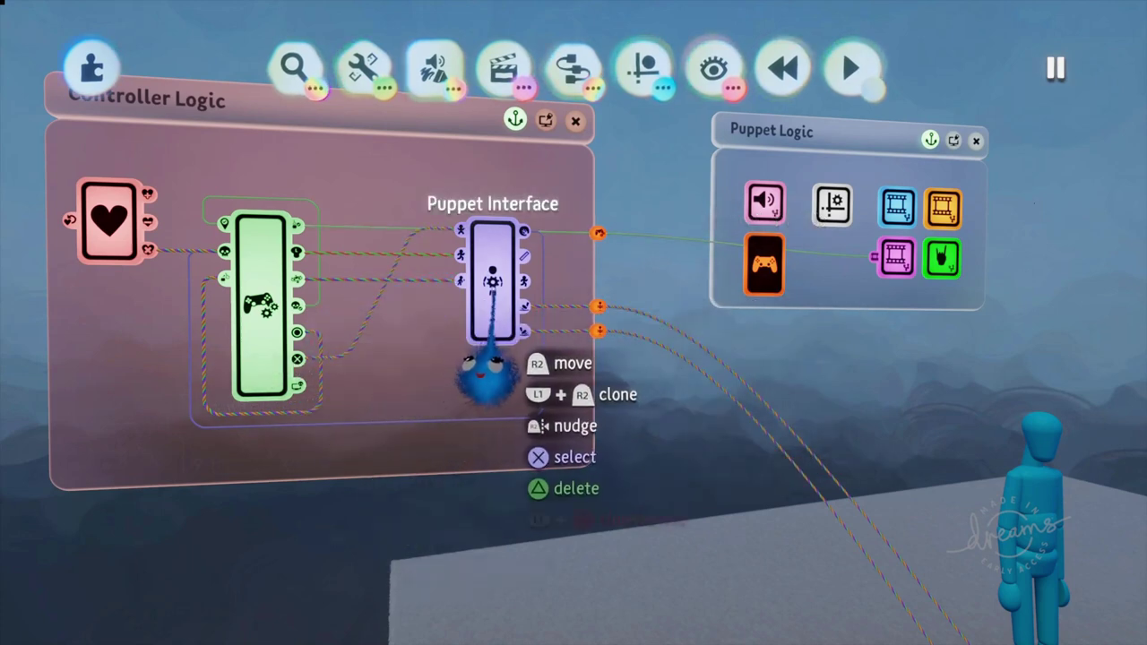
click(484, 372)
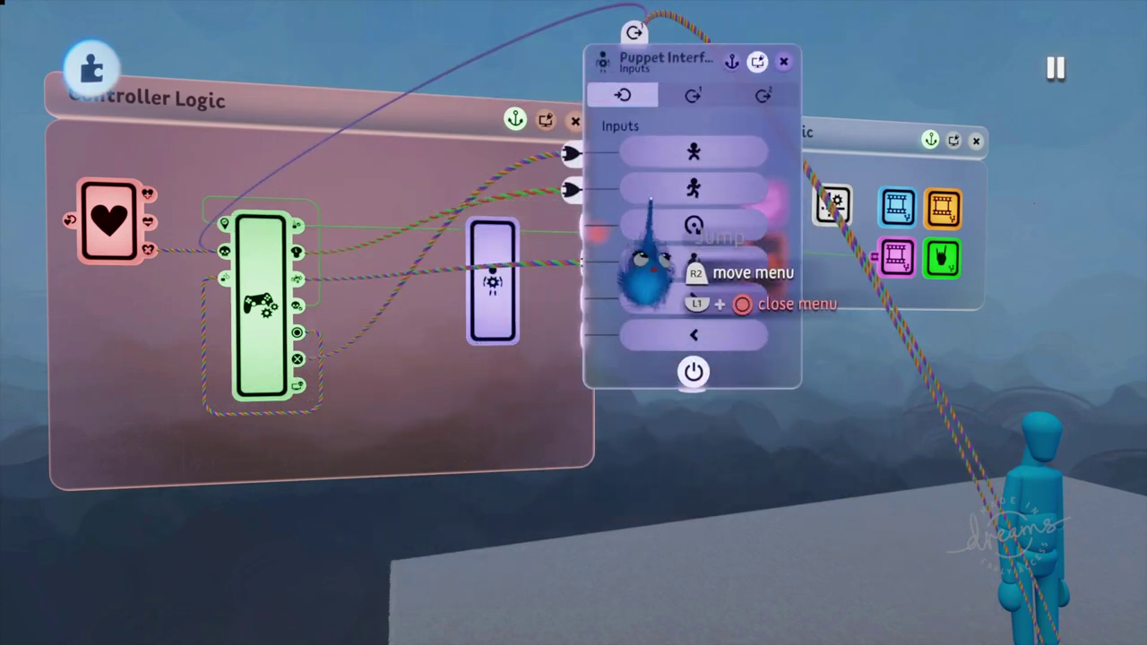
click(693, 95)
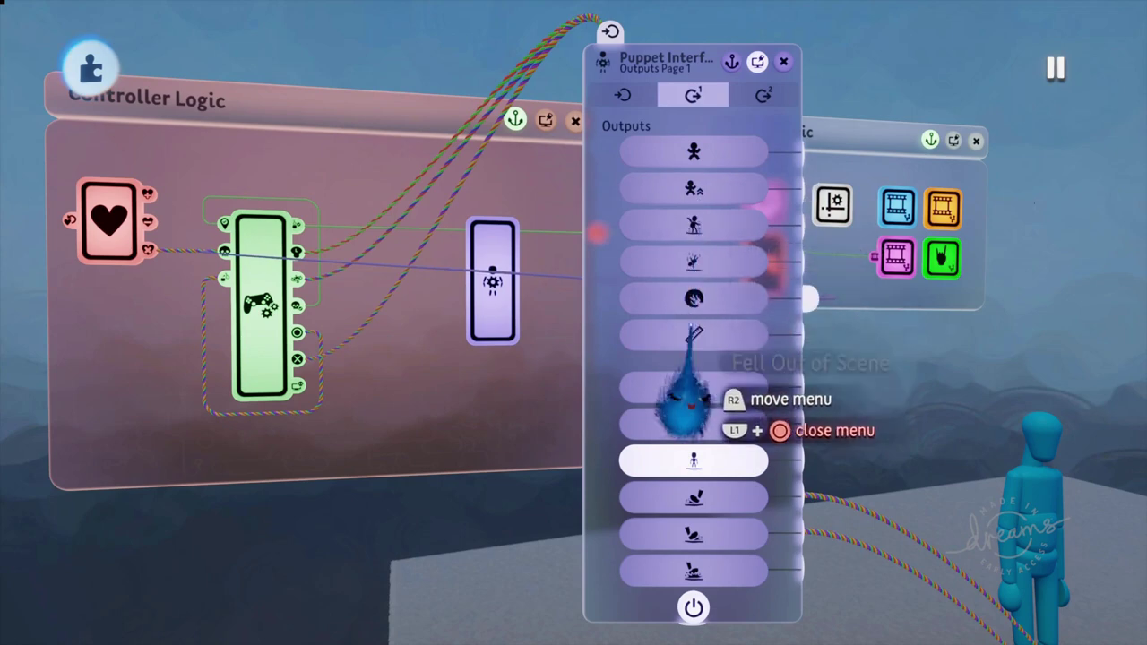
drag(593, 455, 567, 314)
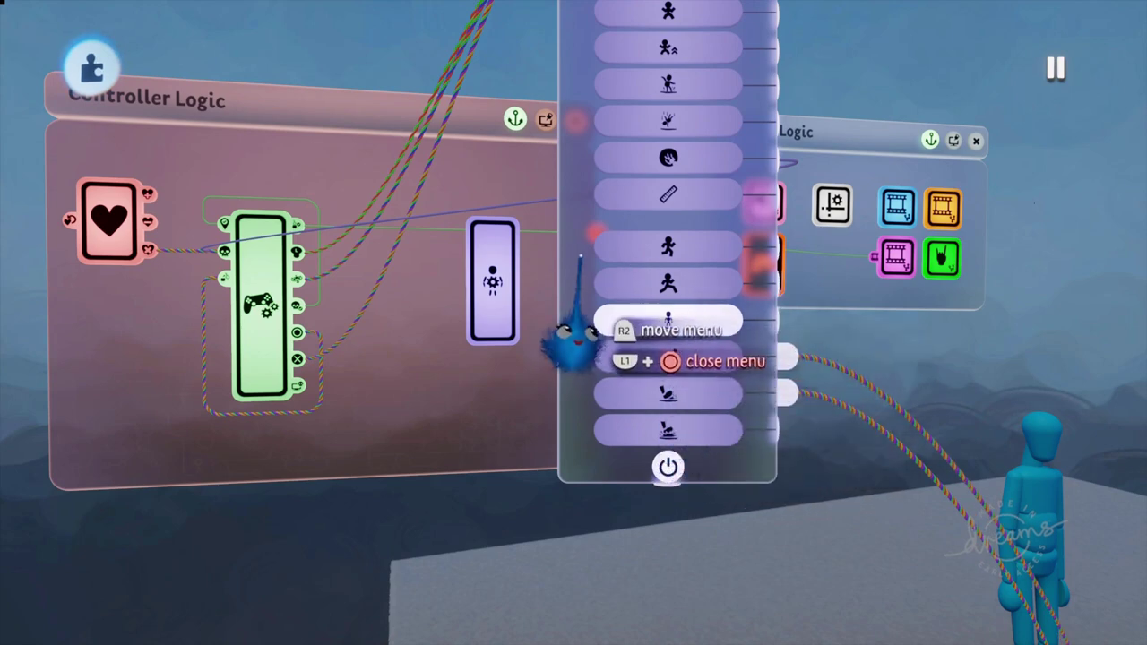
drag(579, 258, 407, 281)
middle_drag(673, 425, 813, 412)
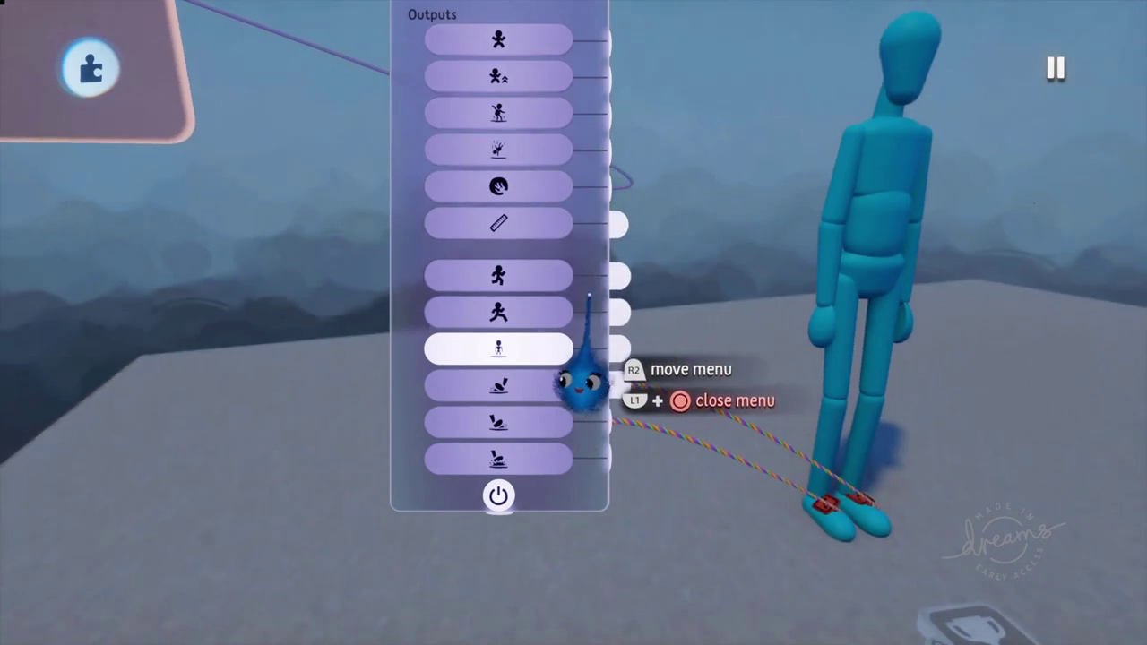
drag(588, 297, 531, 403)
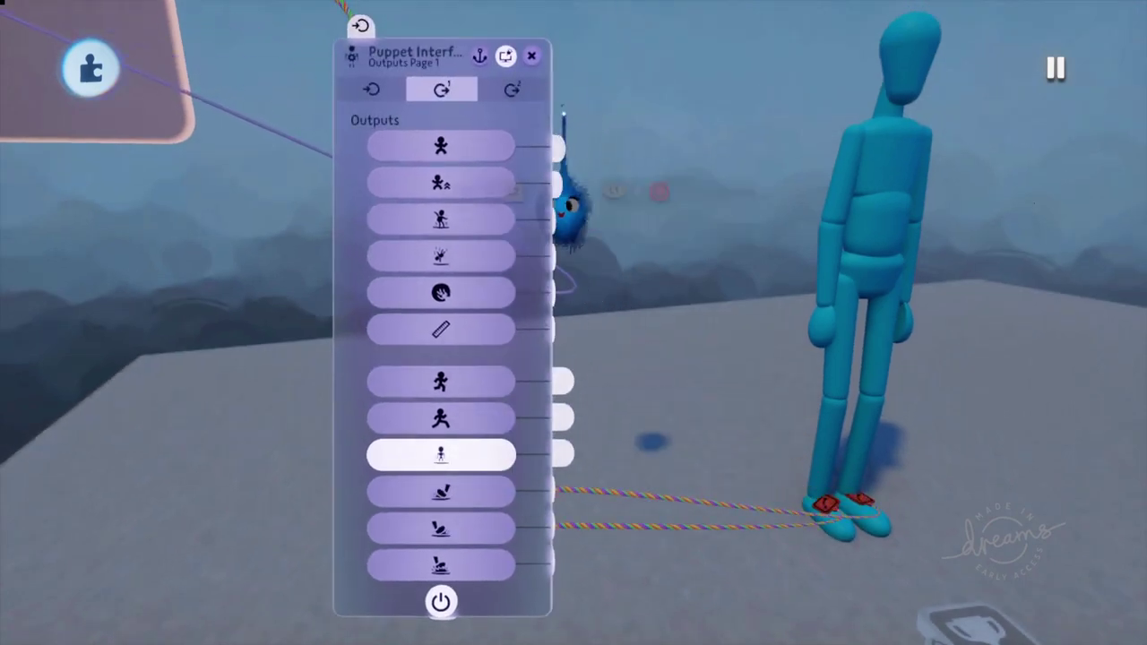
click(532, 55)
Step: Open the foot emitter's properties, examine Emitted Object Lifetime and Max Emitted At Once, and close them
middle_drag(537, 166, 439, 497)
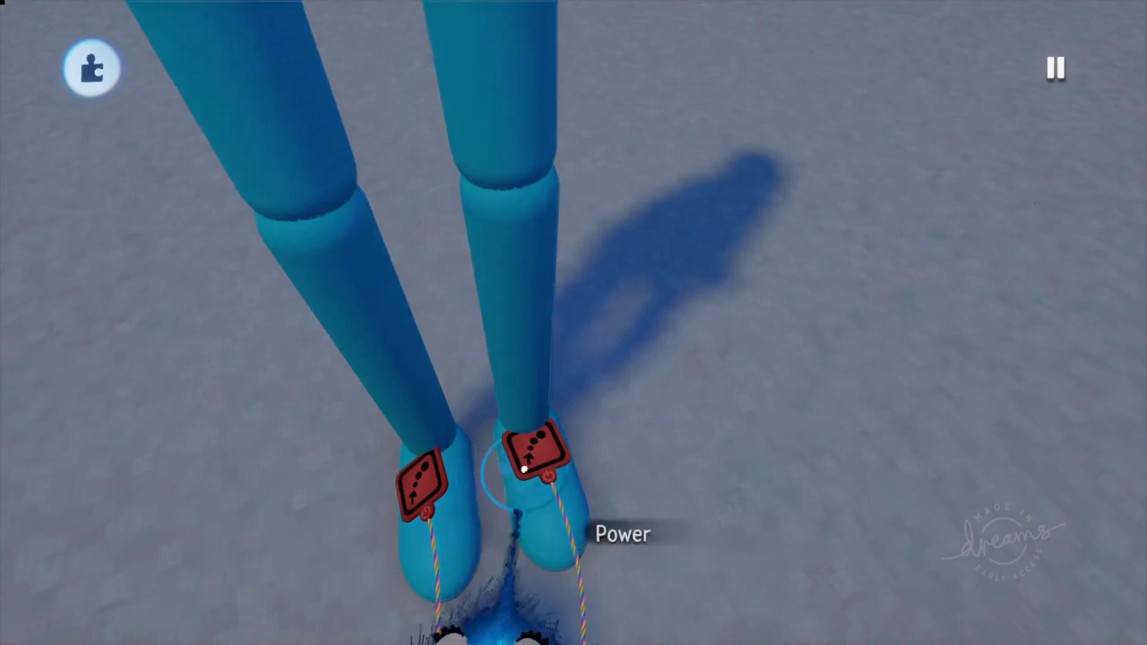
click(418, 479)
click(394, 560)
drag(670, 387, 870, 320)
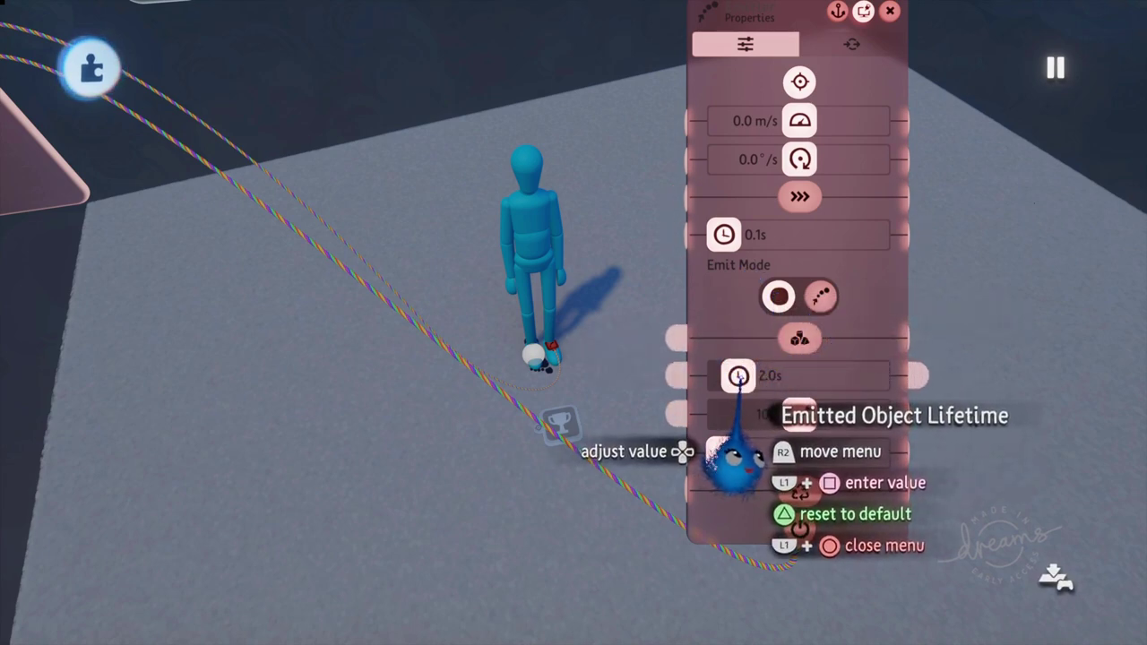
mouse_move(726, 450)
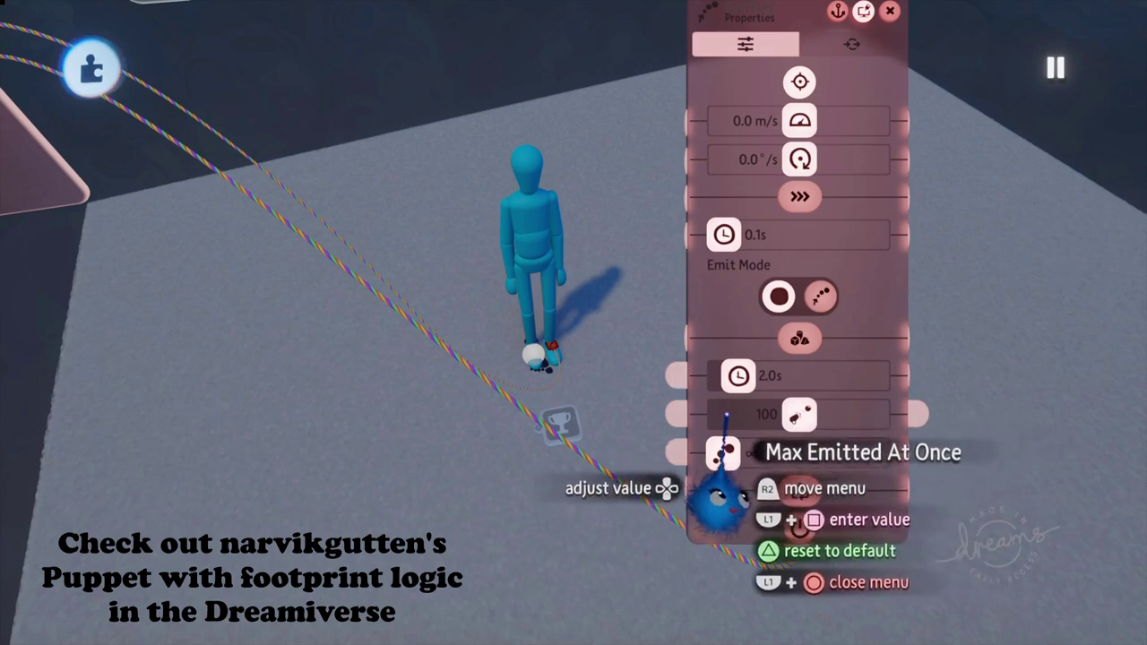
mouse_move(726, 499)
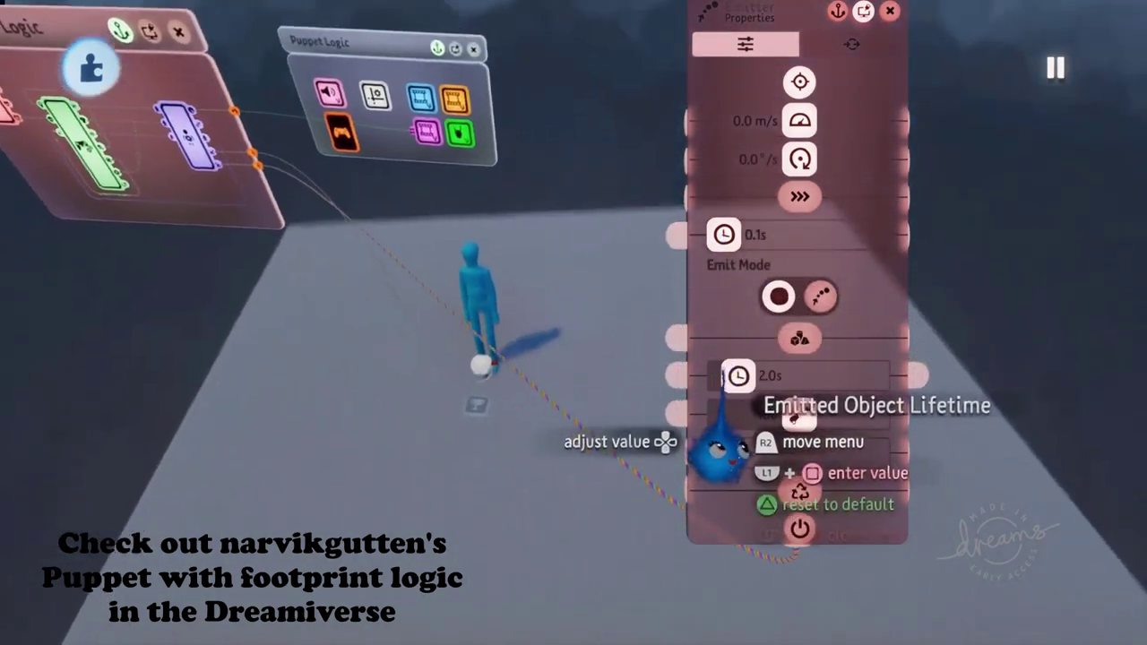
drag(872, 107, 858, 222)
click(875, 126)
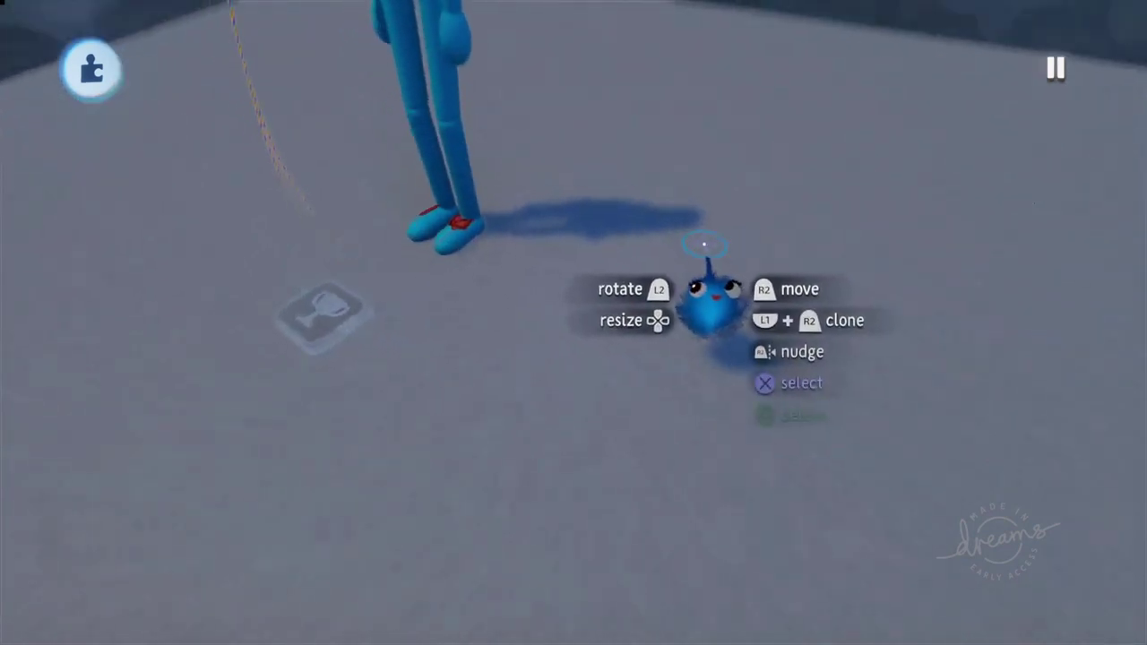
Step: Select the emitter on the puppet's foot, check its emission point under the sole, and open its properties
mouse_move(700, 243)
middle_down()
mouse_move(633, 205)
mouse_move(630, 180)
mouse_move(590, 164)
middle_up()
mouse_move(579, 144)
mouse_down()
mouse_move(578, 87)
mouse_move(628, 197)
mouse_up()
mouse_move(627, 196)
middle_down()
mouse_move(641, 175)
mouse_move(578, 182)
mouse_move(581, 218)
mouse_move(599, 224)
mouse_move(586, 192)
mouse_move(552, 191)
middle_up()
click(572, 213)
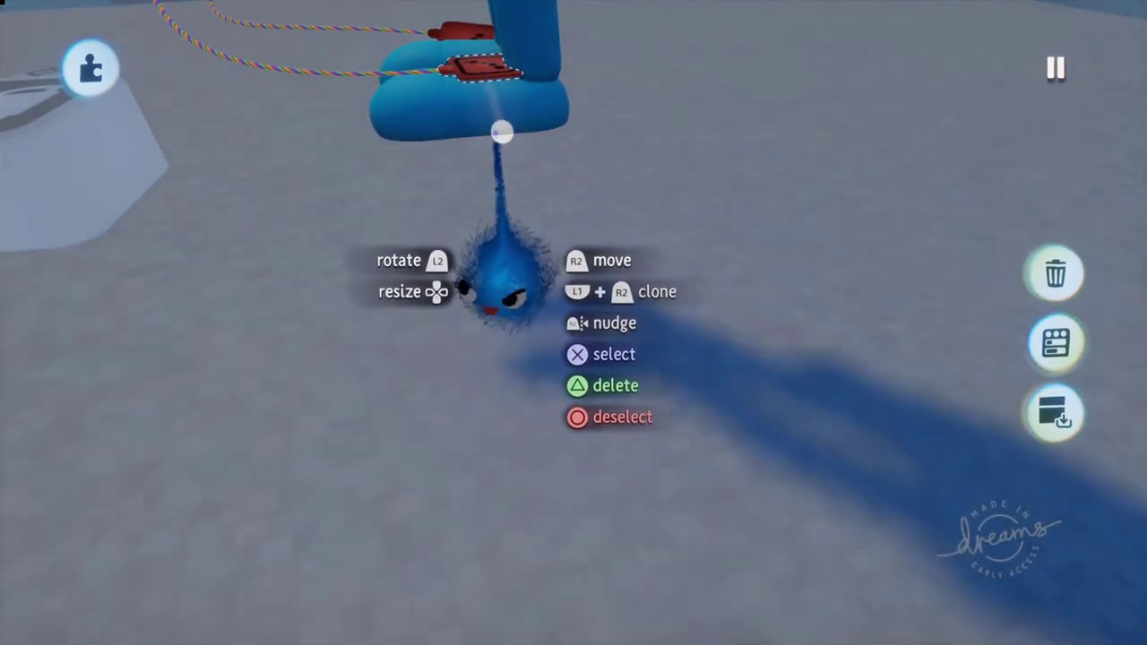
middle_drag(499, 144, 504, 134)
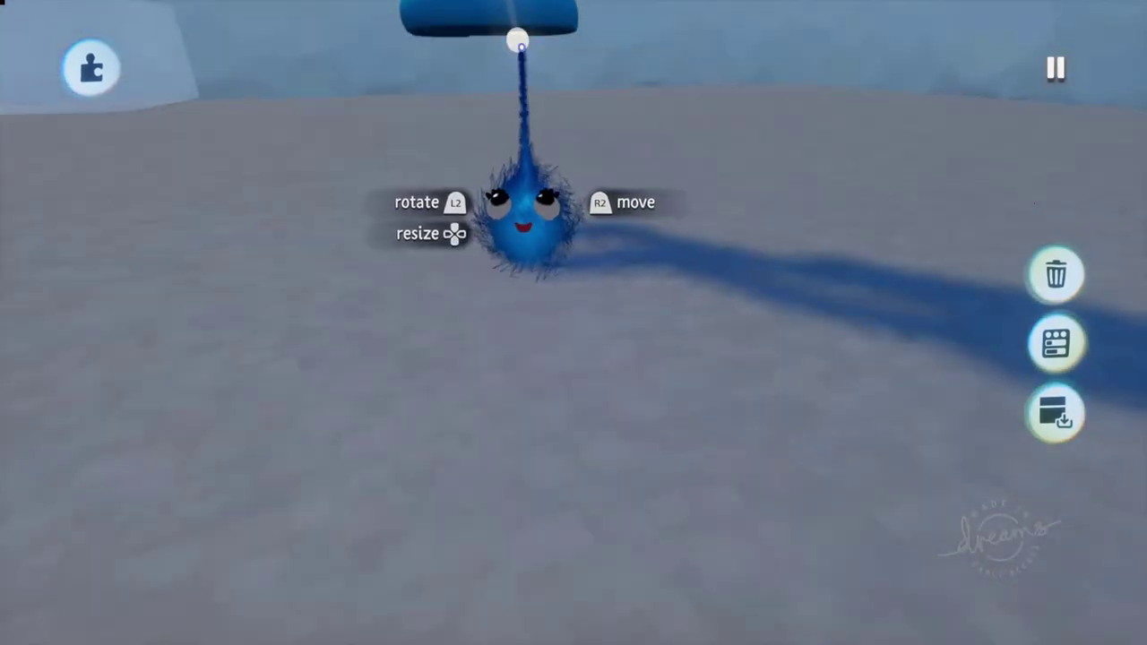
mouse_move(510, 67)
middle_down()
mouse_move(527, 92)
mouse_move(548, 225)
mouse_move(573, 179)
middle_up()
mouse_move(573, 240)
middle_down()
mouse_move(538, 320)
mouse_move(570, 353)
mouse_move(615, 370)
mouse_move(627, 319)
mouse_move(484, 327)
middle_up()
click(481, 332)
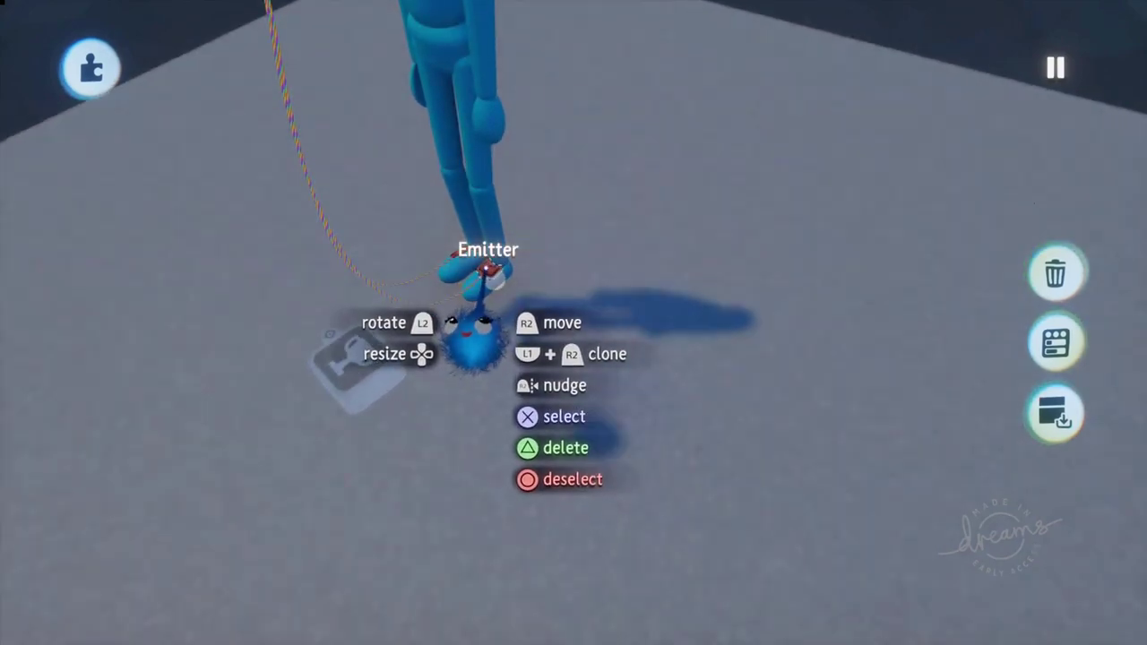
click(478, 333)
Step: Examine from several angles how the bare footprint sits beneath the puppet's foot, and deselect the emitter
middle_drag(553, 384, 537, 206)
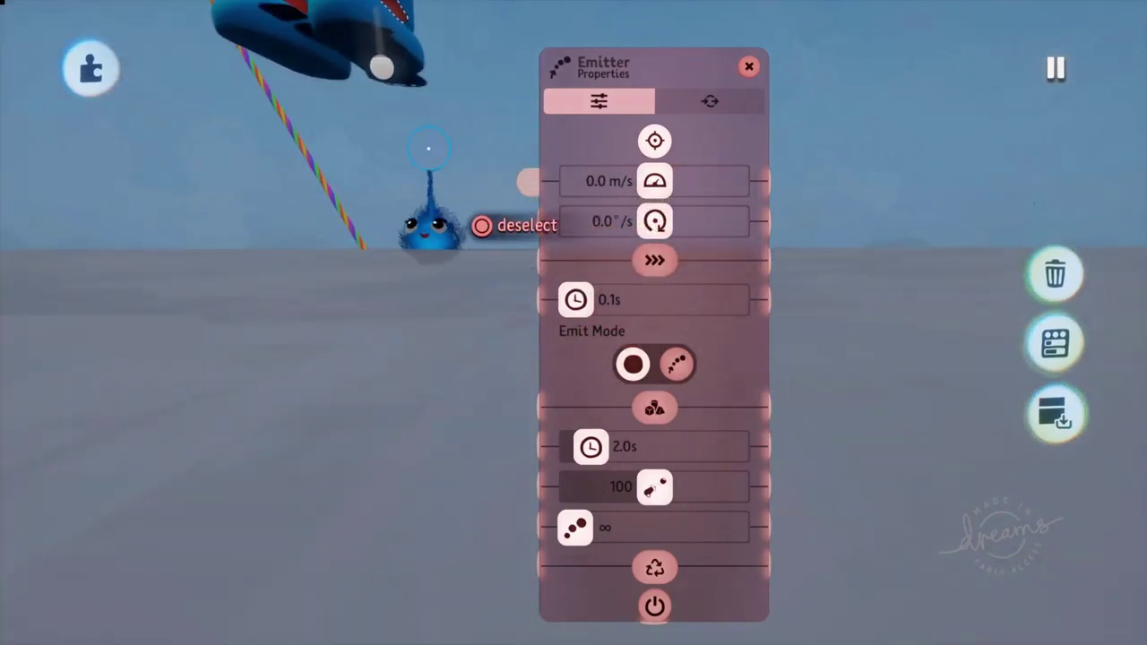
middle_drag(433, 156, 440, 197)
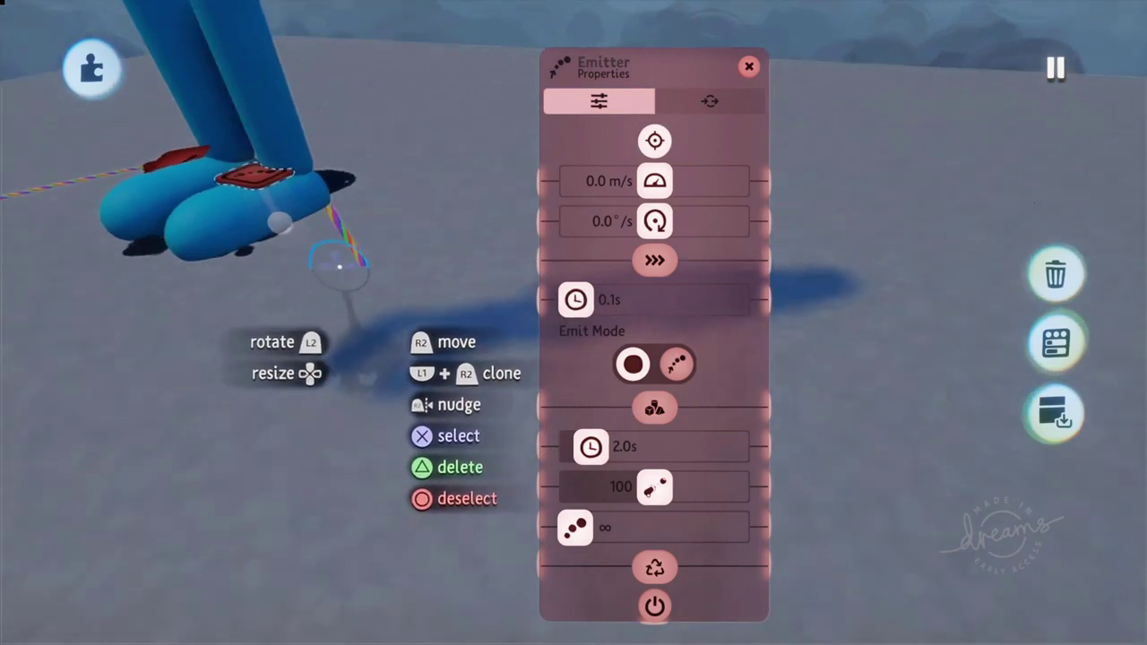
middle_drag(339, 264, 343, 182)
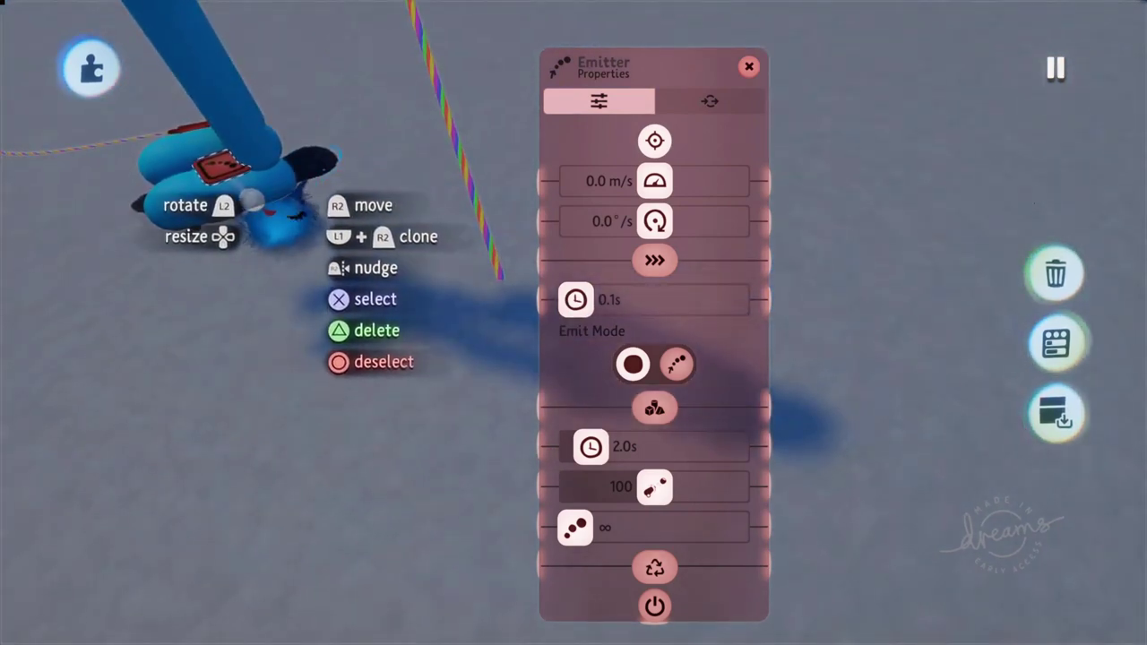
drag(252, 198, 231, 210)
middle_drag(231, 209, 279, 181)
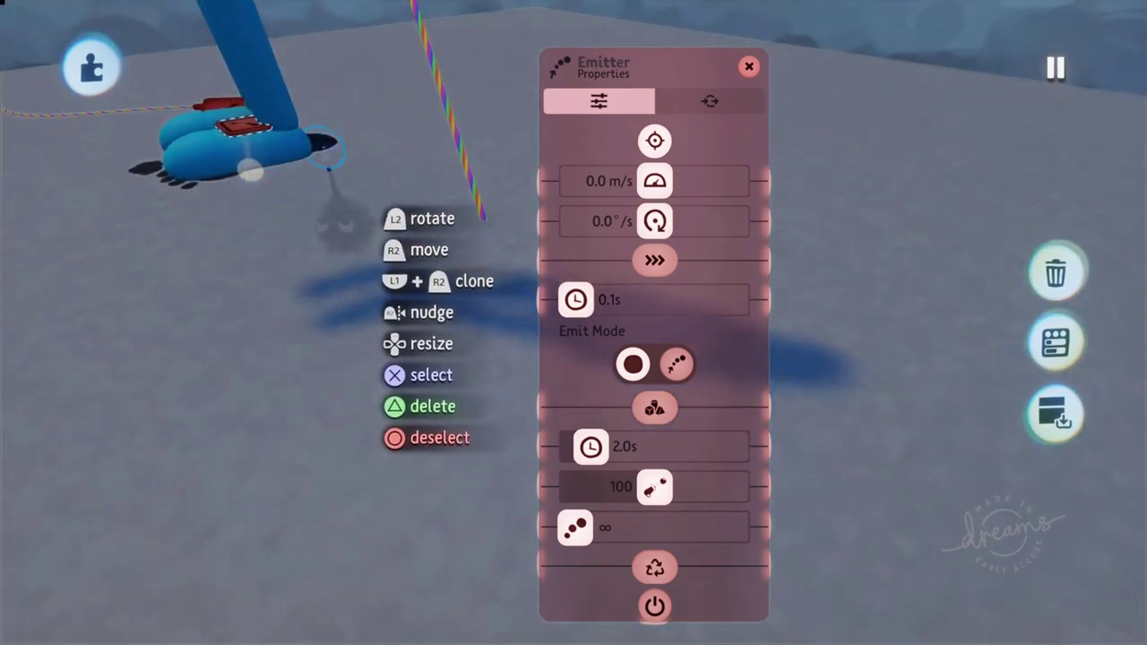
drag(340, 224, 339, 220)
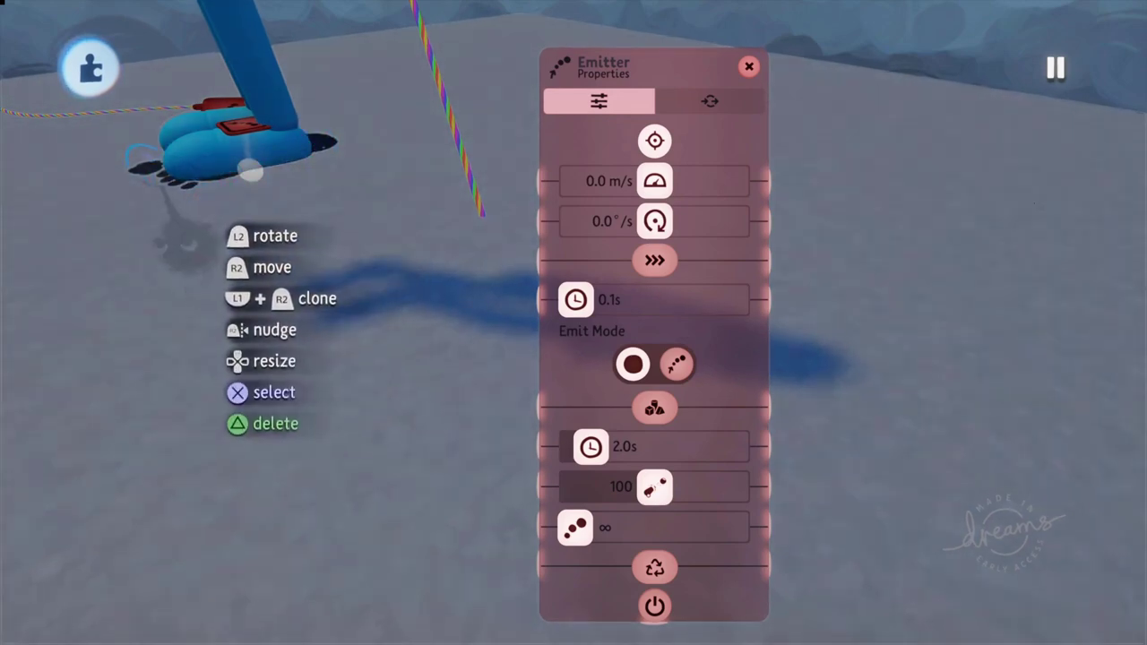
Step: Reset the emitter's Object to Emit to default and place the bare footprint on open ground away from the puppet
middle_drag(147, 166, 365, 361)
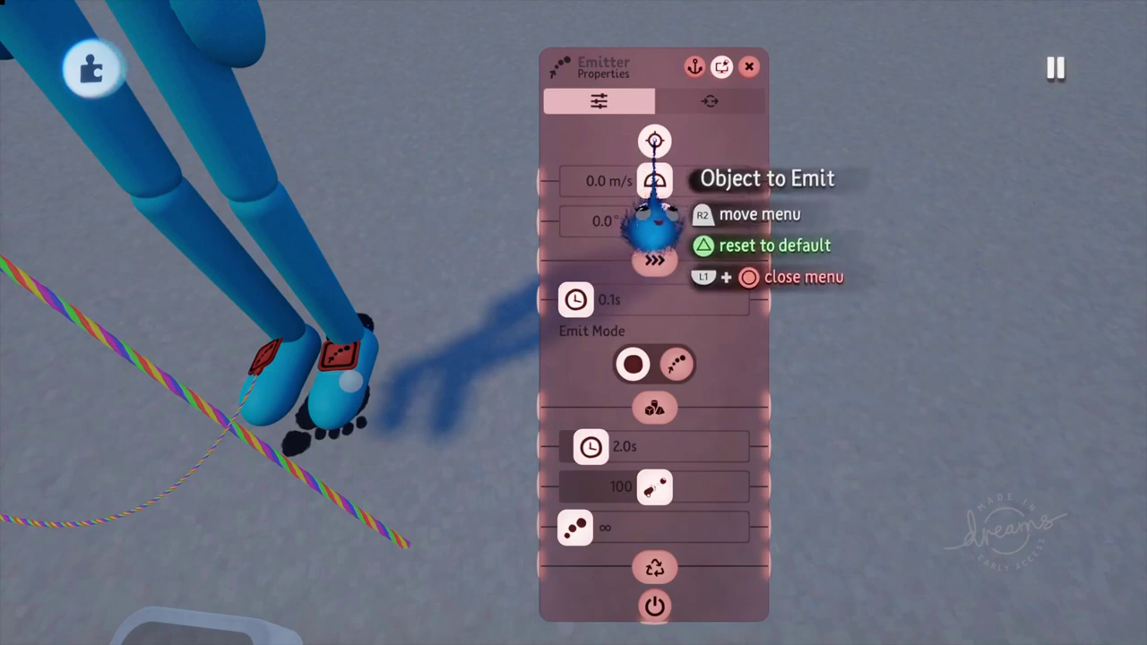
scroll(639, 219, down, 5)
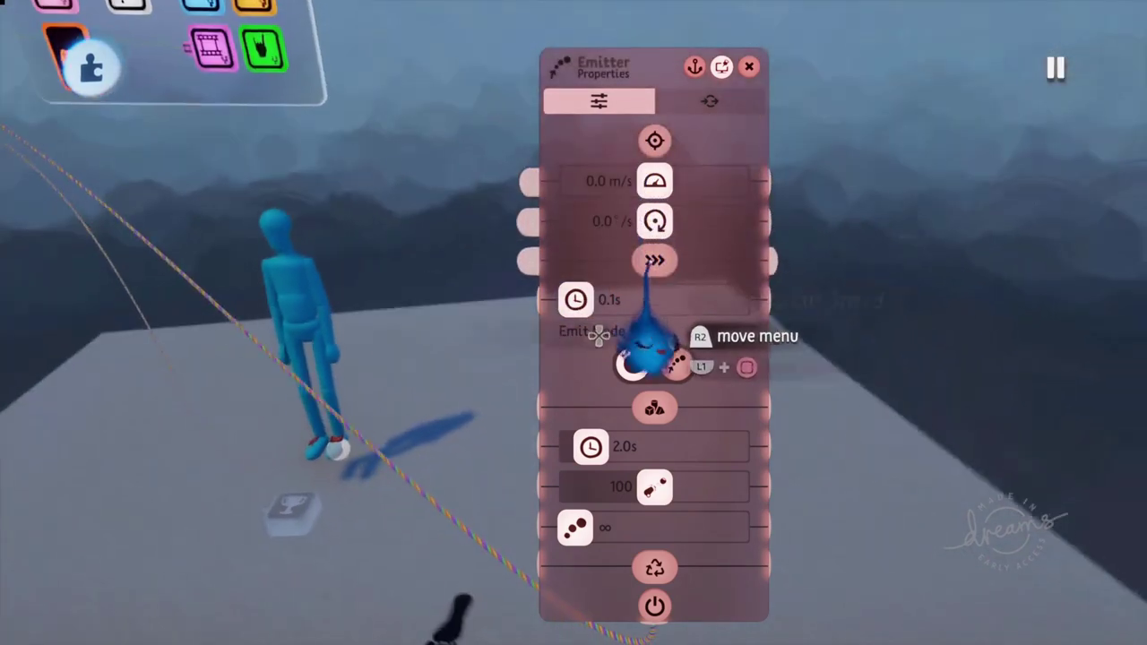
middle_drag(647, 264, 207, 338)
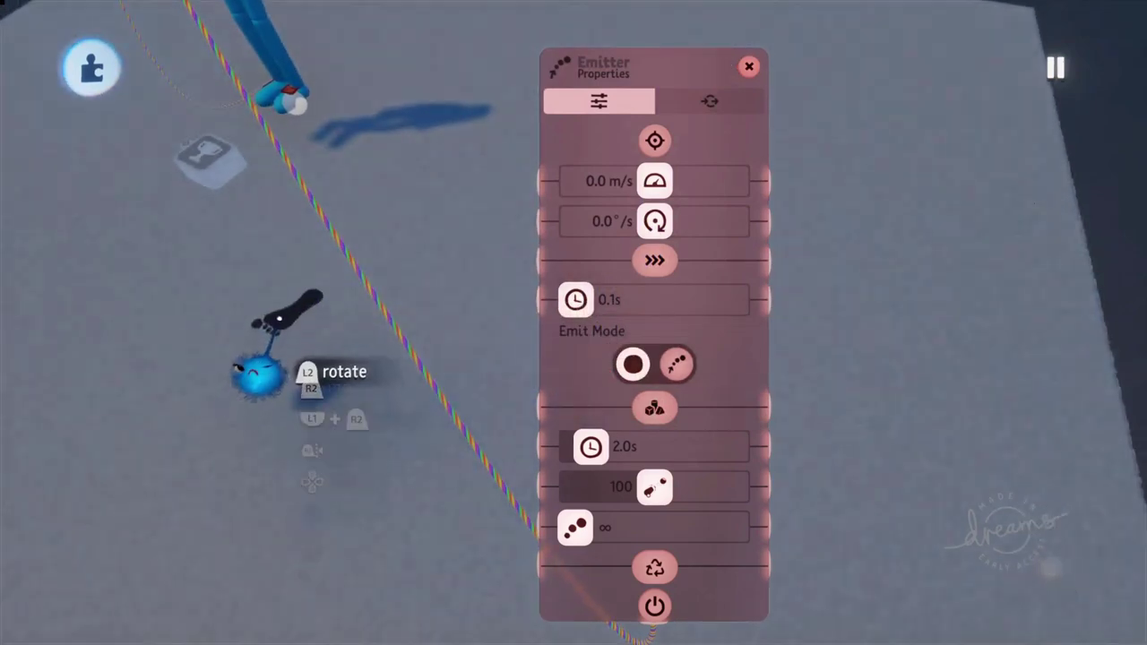
Step: Move and rotate the bare footprint so that it lines up directly beneath the sole of the emitter's foot
drag(286, 179, 332, 143)
scroll(333, 154, up, 5)
mouse_move(365, 199)
middle_down()
mouse_move(361, 149)
mouse_move(359, 185)
middle_up()
drag(273, 187, 275, 152)
key(Left)
drag(188, 286, 304, 313)
drag(273, 134, 288, 185)
middle_drag(288, 184, 316, 144)
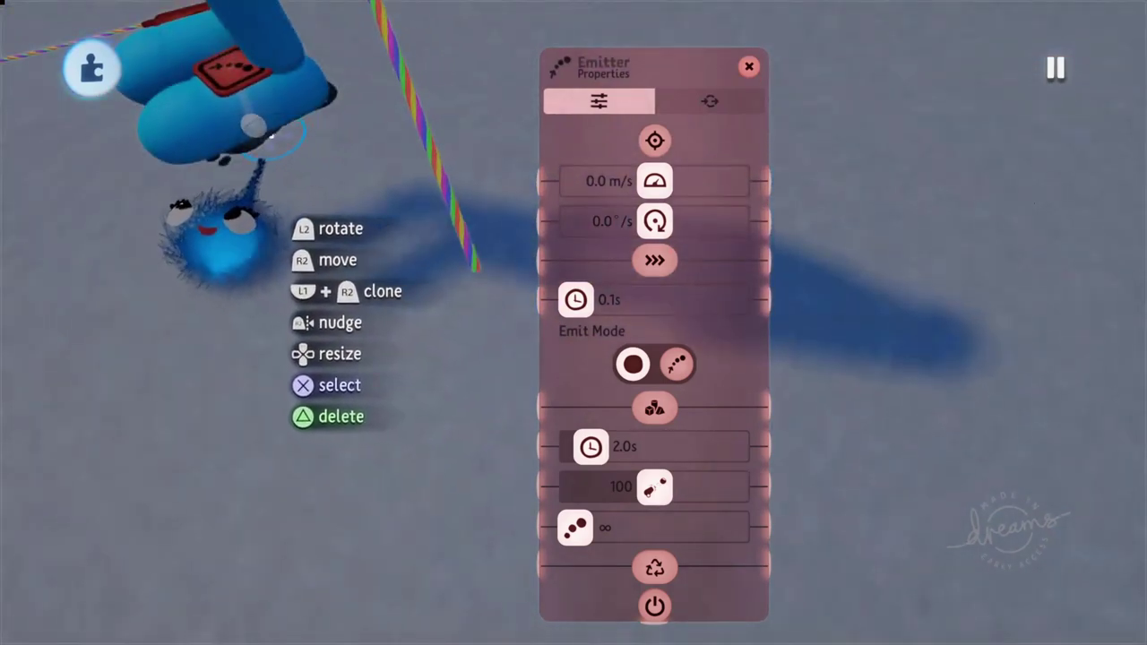
Step: Assign the bare footprint beneath the foot as the emitter's Object to Emit
drag(253, 145, 593, 163)
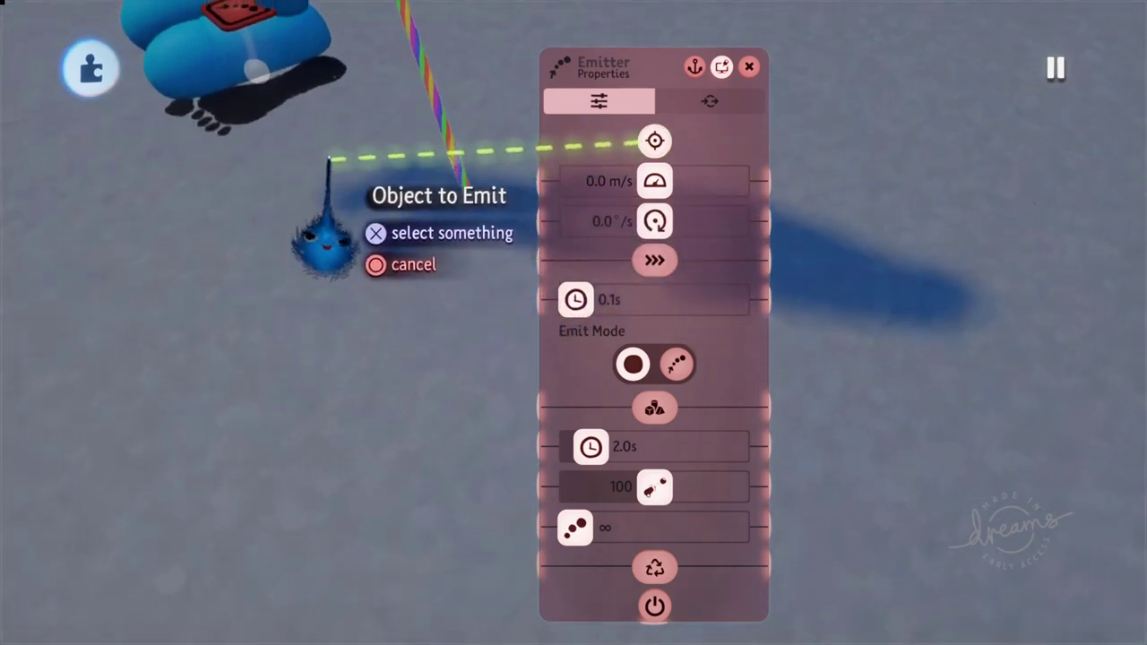
click(251, 101)
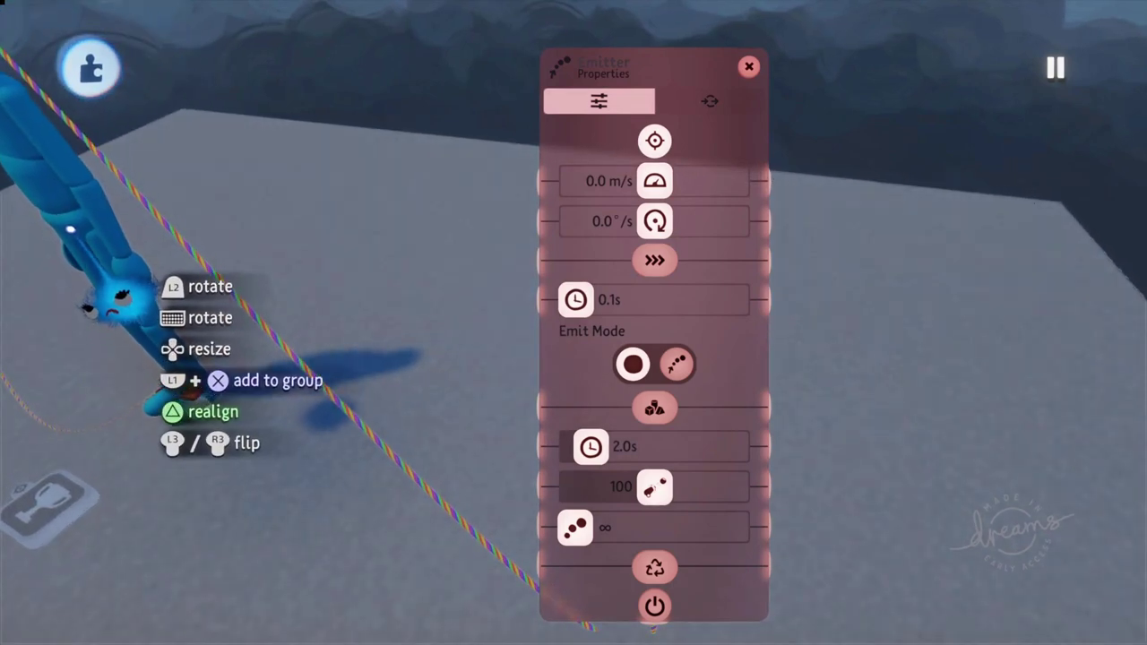
Step: Switch to play mode, walk the puppet in several directions across the platform to test its footprints, and open the pause menu
key(Escape)
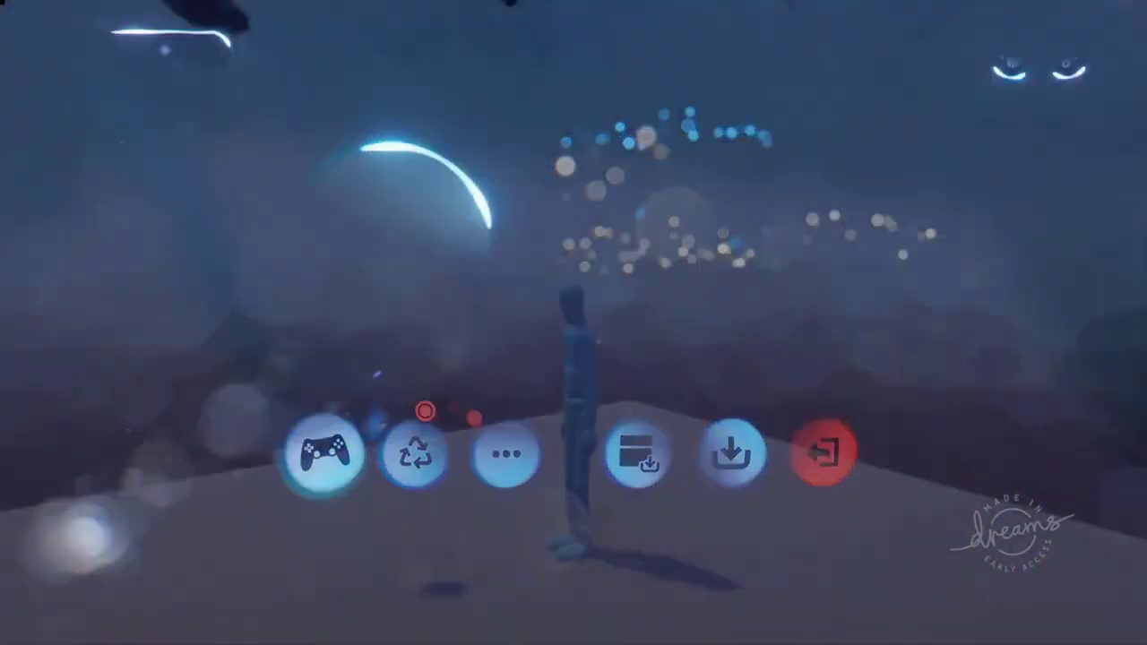
click(324, 452)
key(Up)
key(Left)
key(Down)
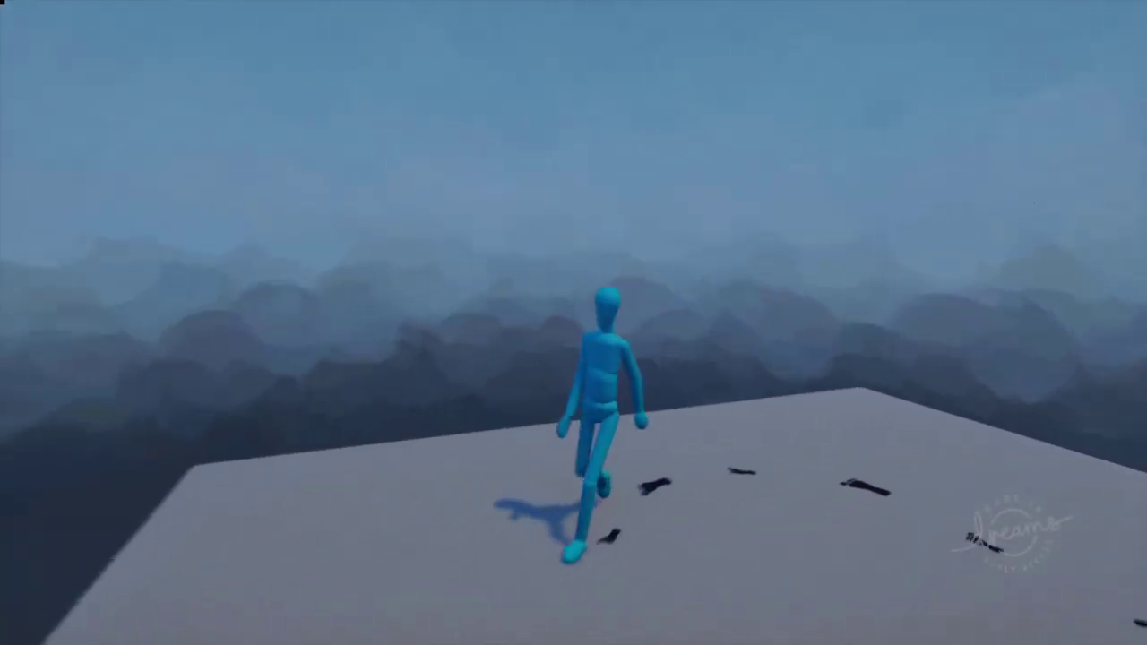
key(Up)
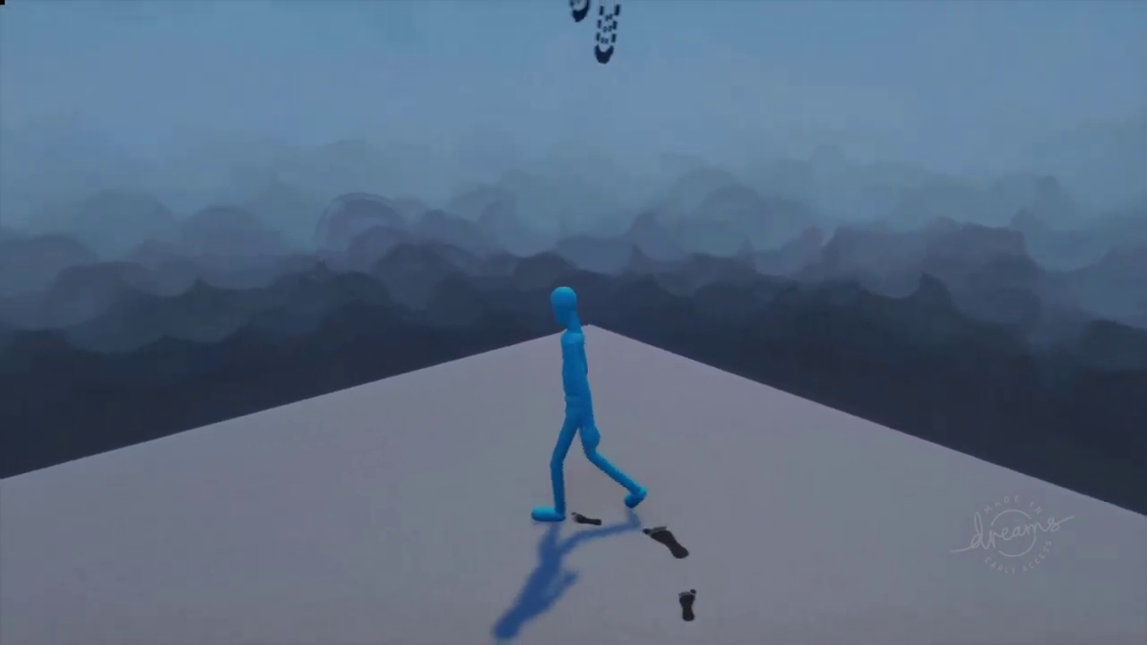
key(Left)
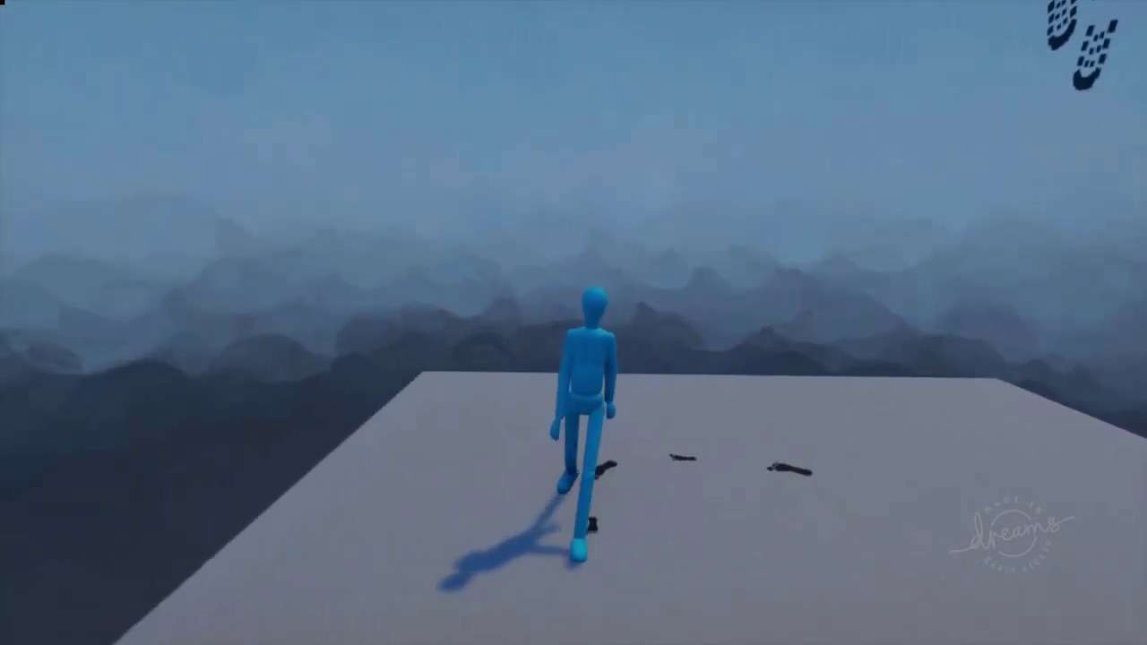
key(Right)
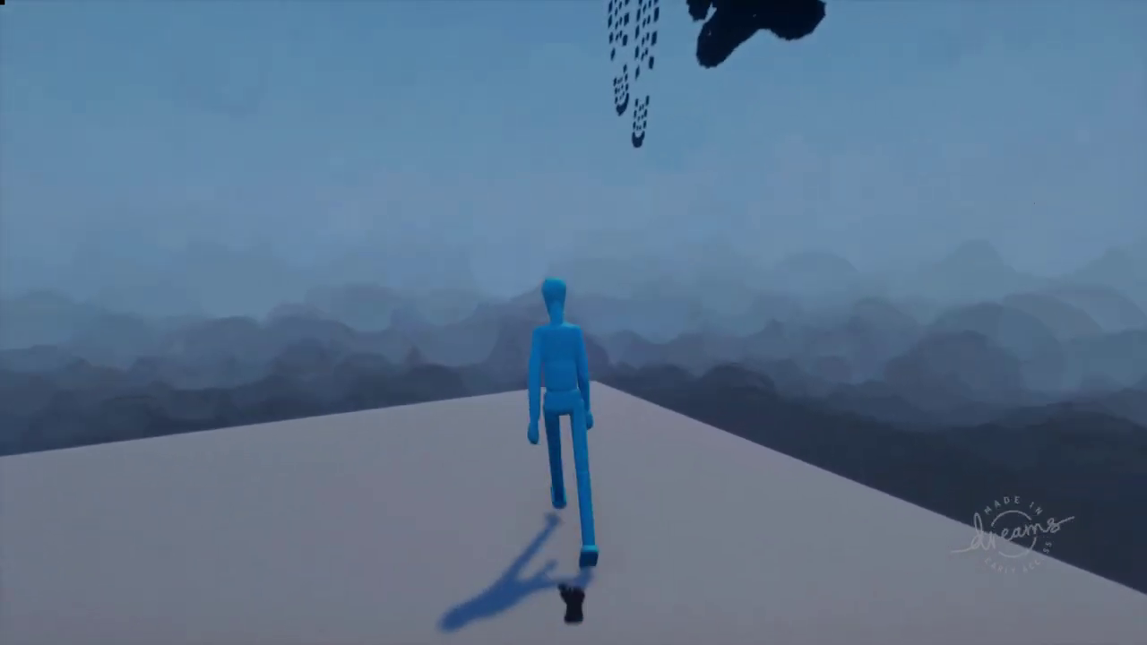
key(Down)
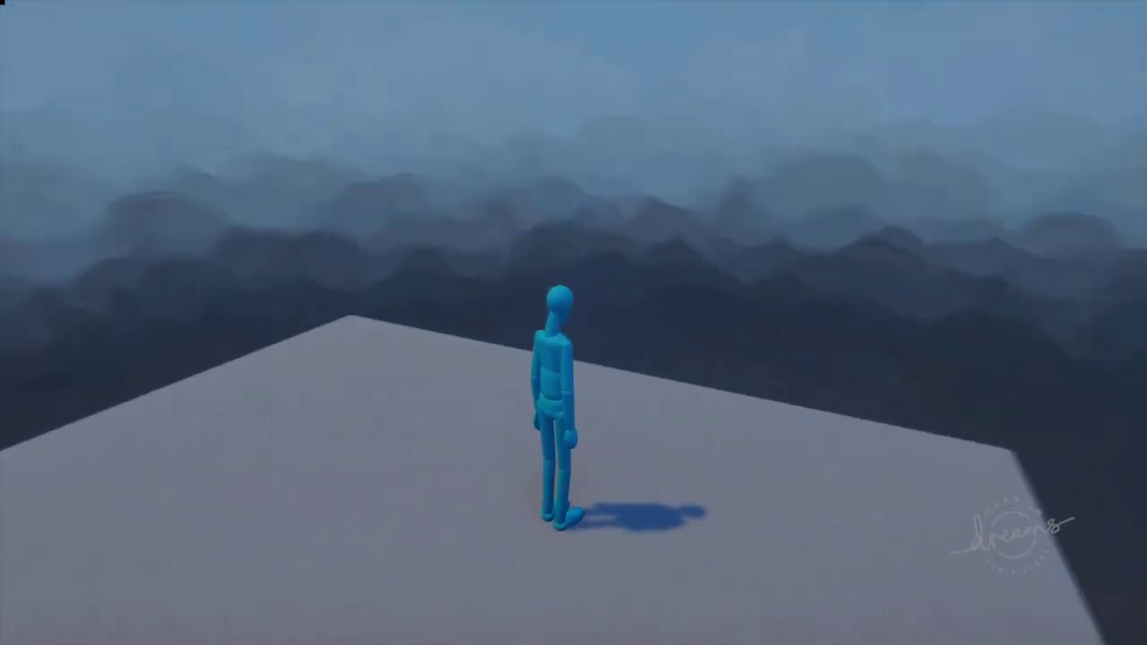
key(Escape)
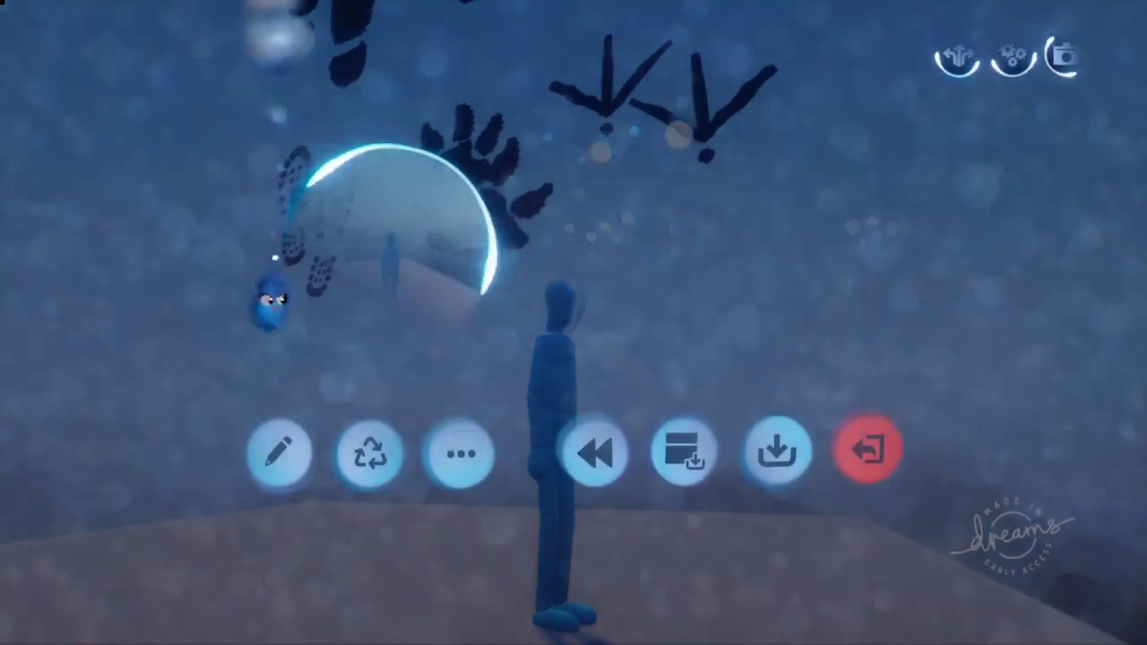
Step: Return to edit mode and shift the emitter's settings window so that the walking puppet and its logic can be seen beside it
click(283, 455)
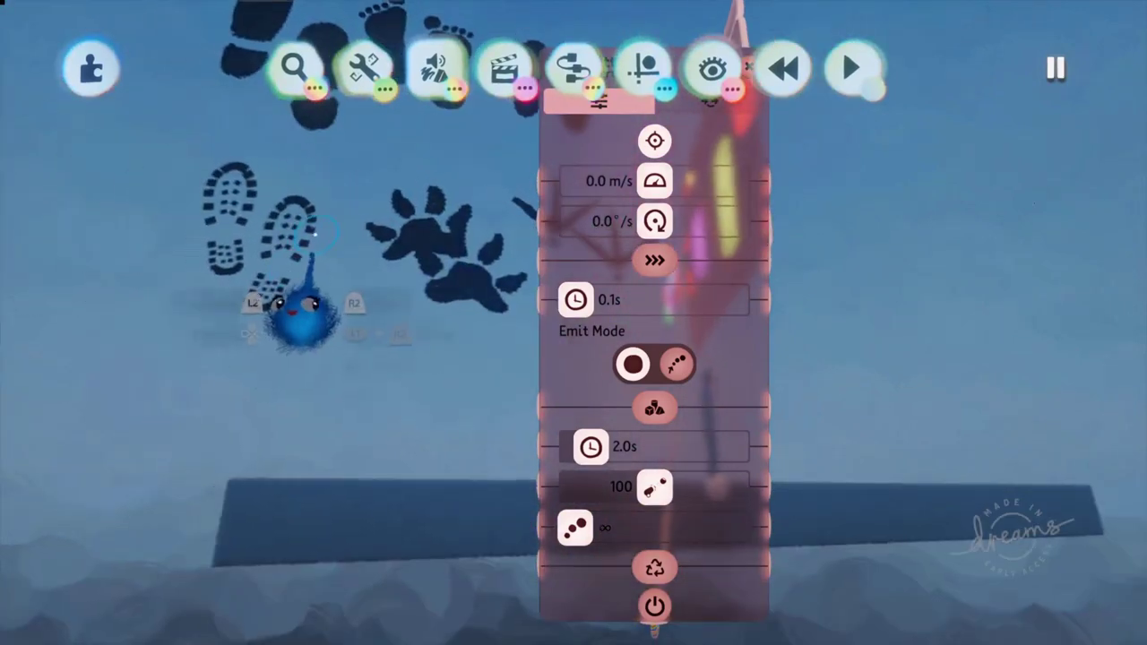
middle_drag(309, 309, 312, 320)
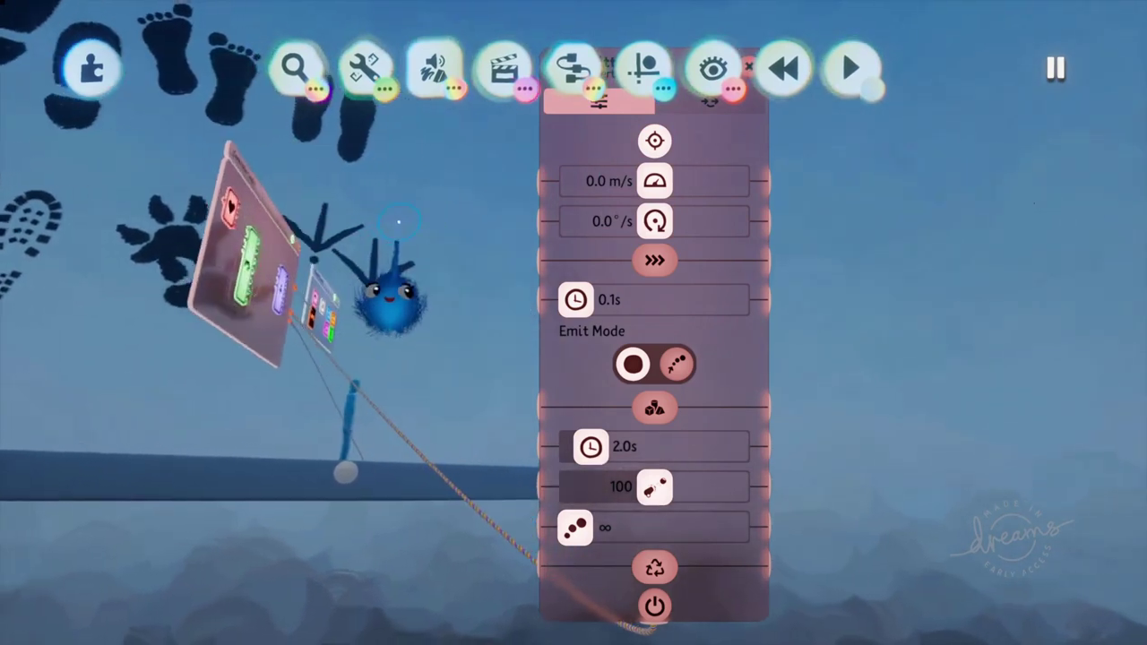
middle_drag(407, 253, 421, 244)
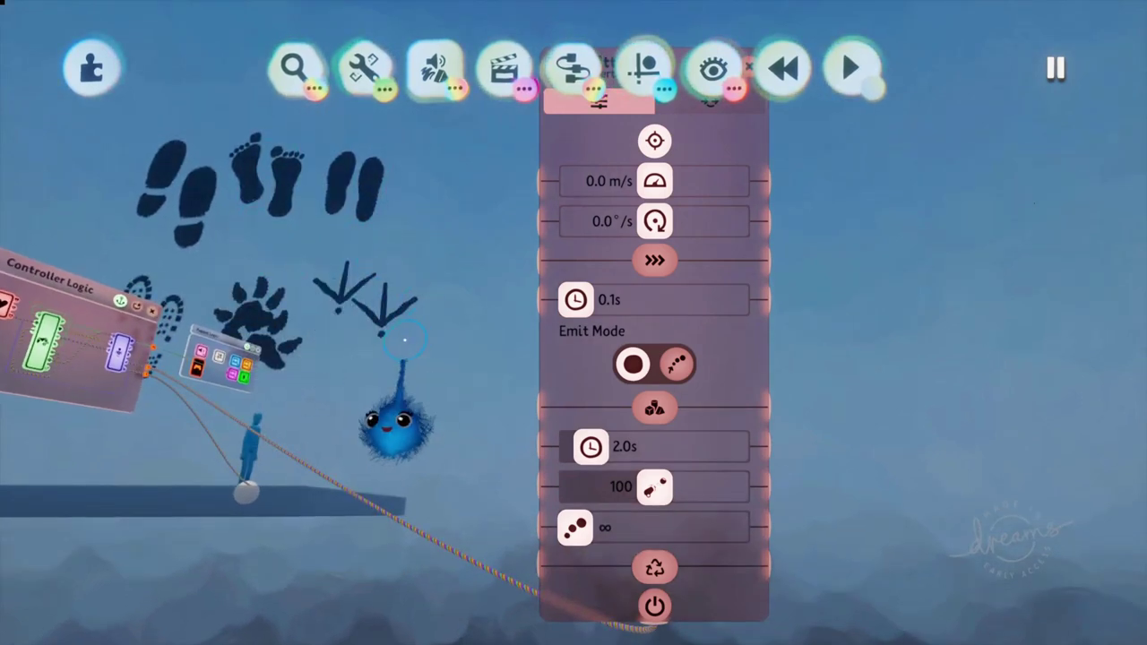
middle_drag(405, 340, 415, 277)
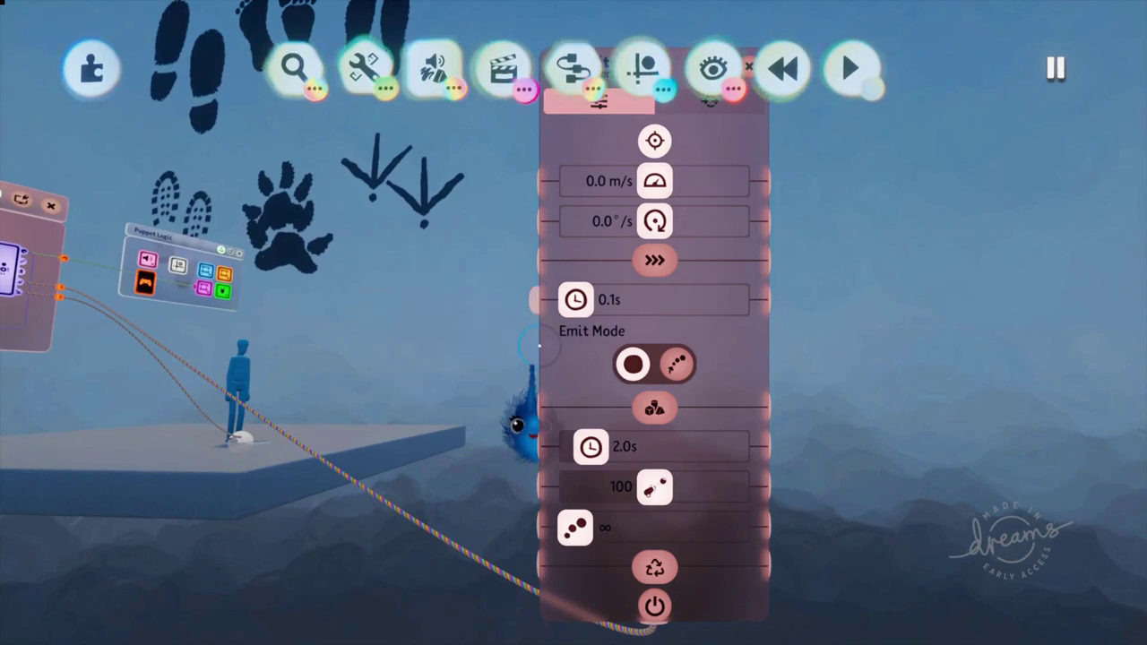
mouse_move(544, 363)
mouse_down()
mouse_move(503, 333)
mouse_move(480, 358)
mouse_up()
middle_drag(475, 345, 415, 264)
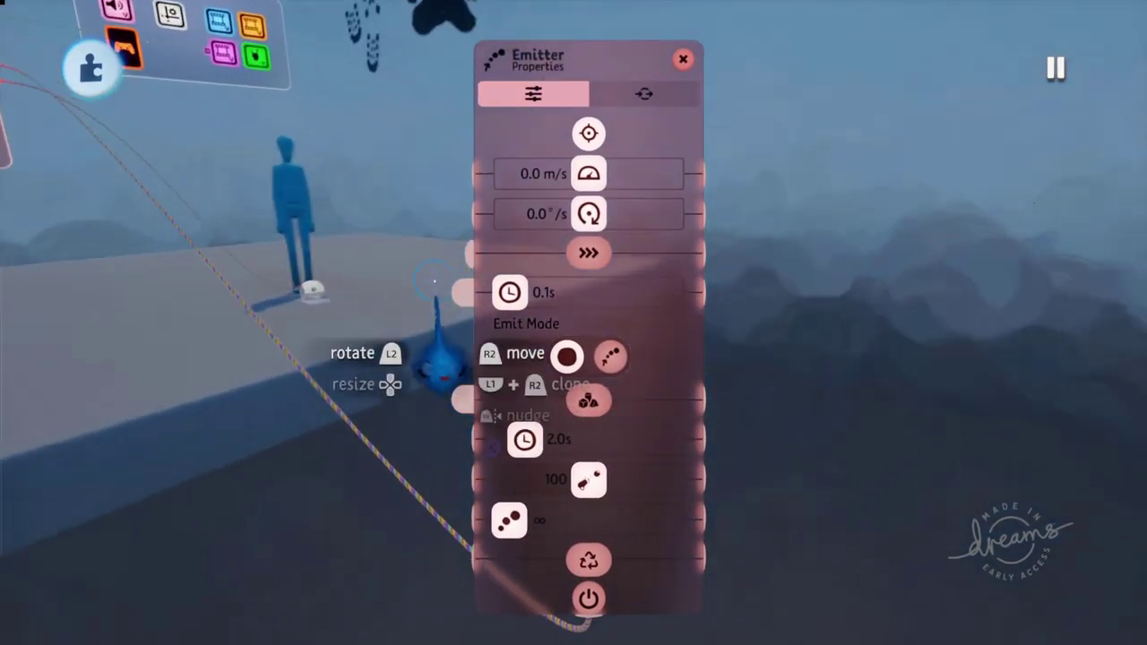
middle_drag(402, 359, 445, 355)
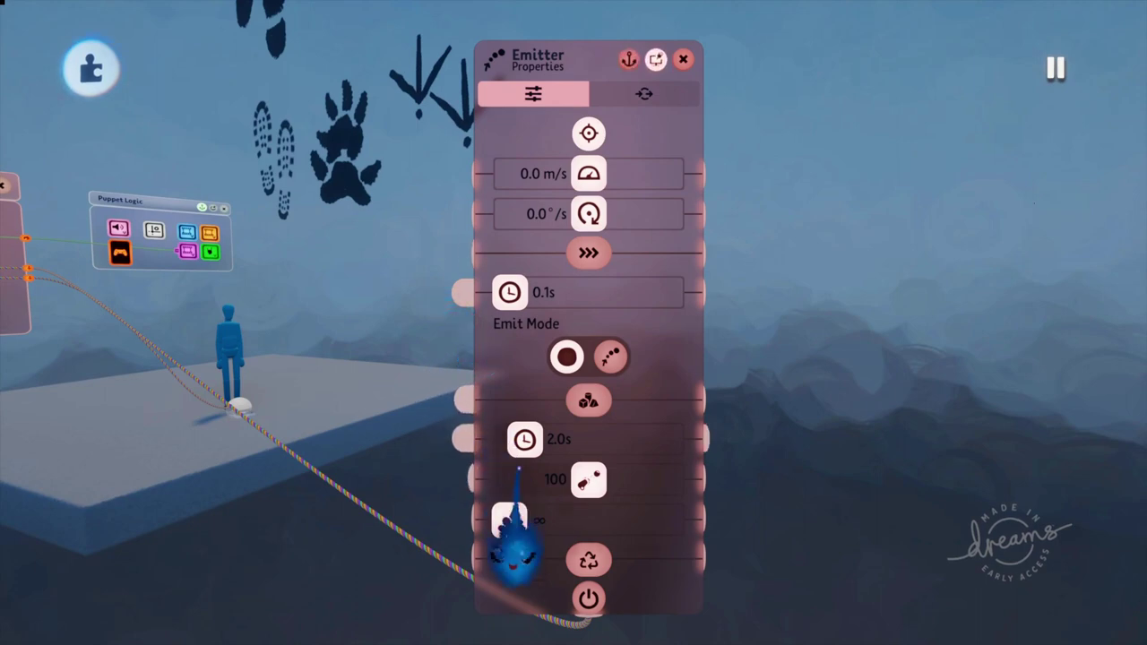
Step: Check the emitter's inputs and outputs, close its settings, and inspect the emitters on the puppet's feet and their controller wiring
click(672, 97)
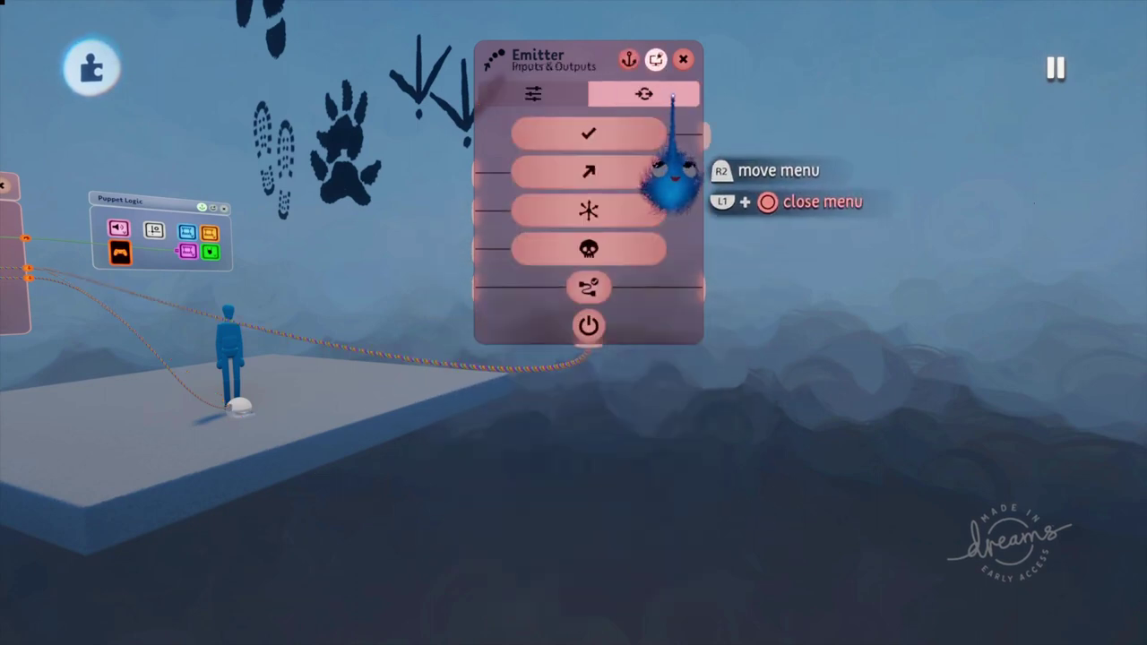
click(683, 60)
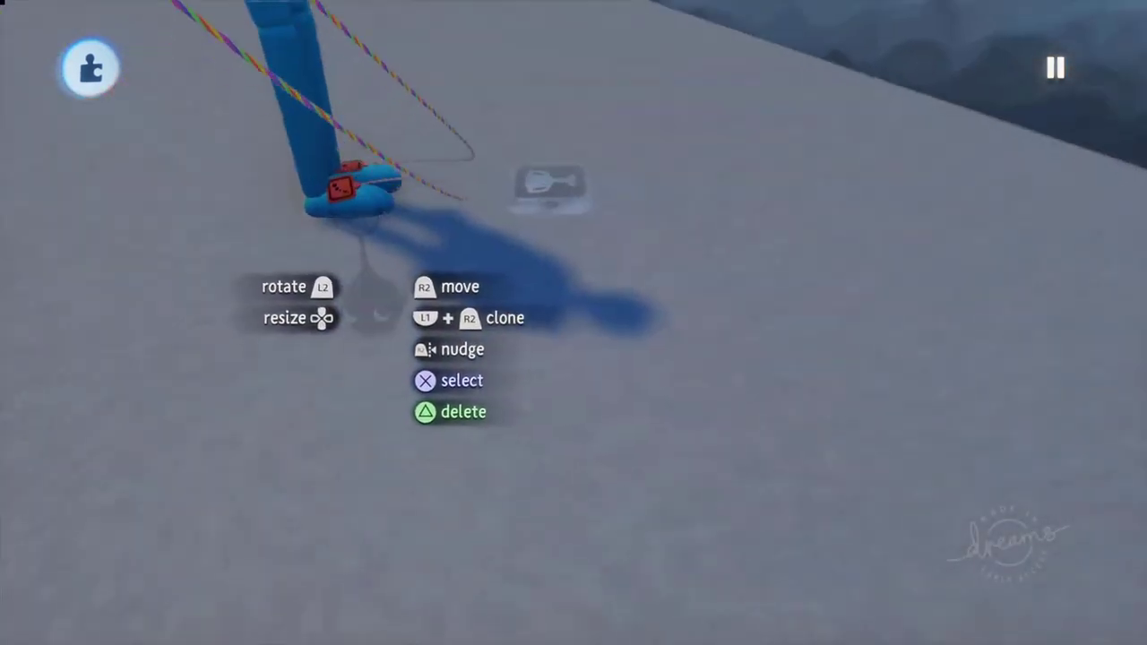
click(388, 152)
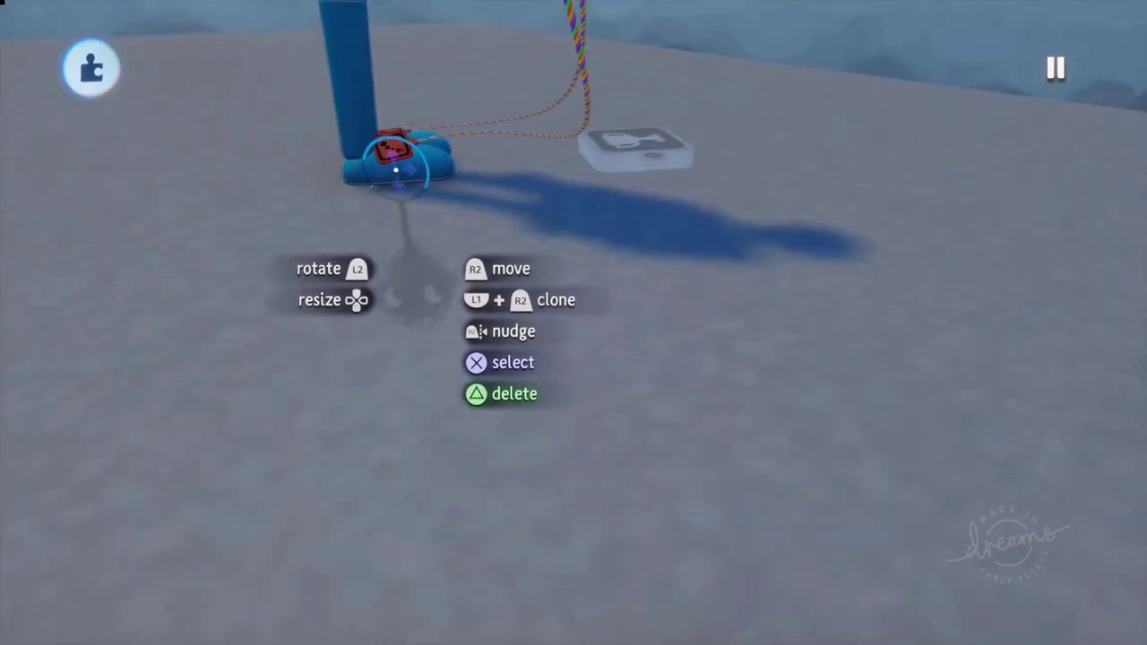
middle_drag(425, 184, 402, 365)
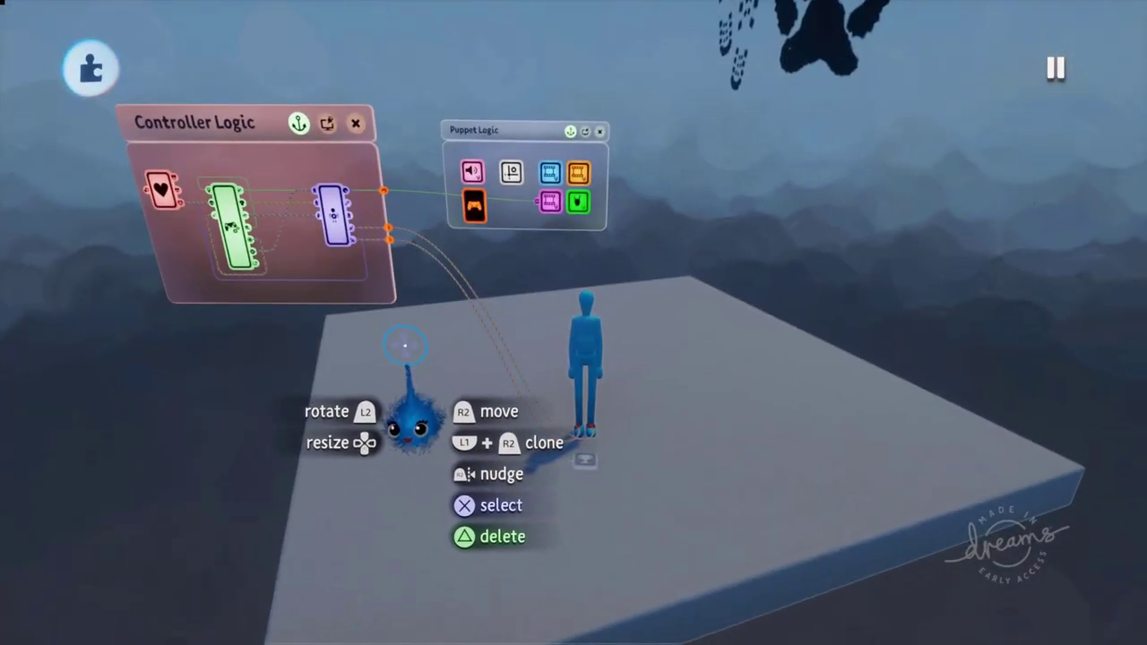